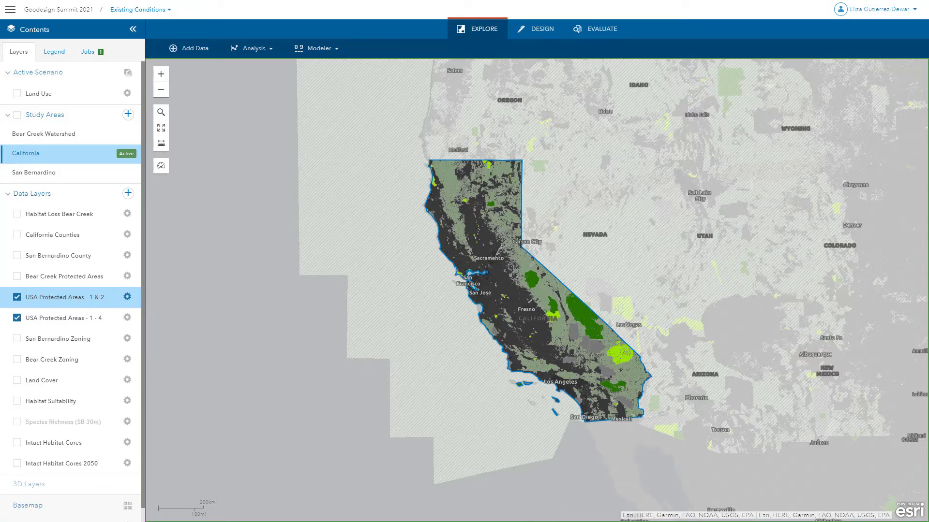
Step: Make San Bernardino the active study area and display USA Protected Areas - 1 - 4 together with 1 & 2
click(116, 317)
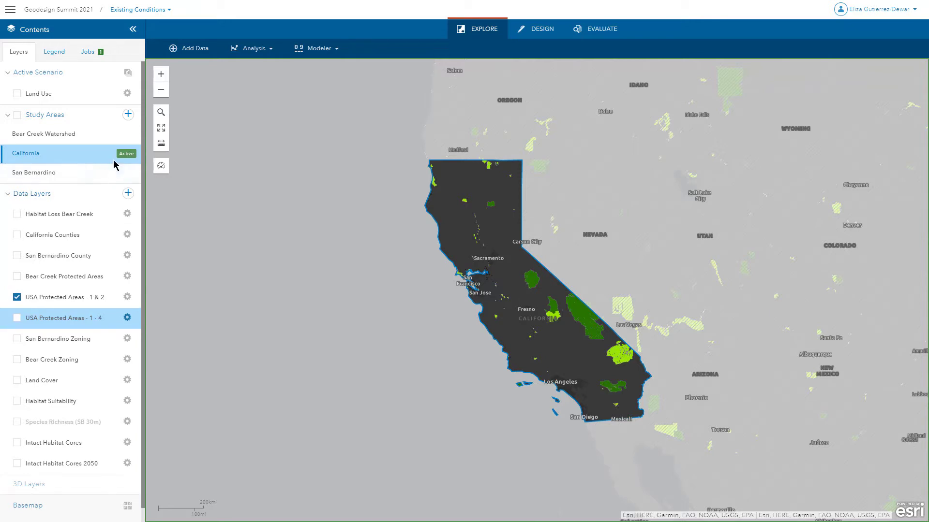
click(125, 172)
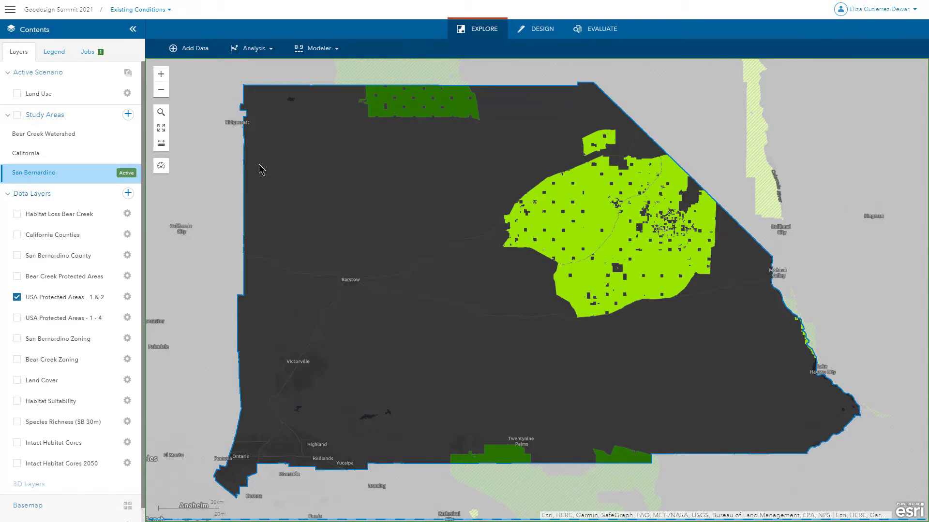
click(17, 318)
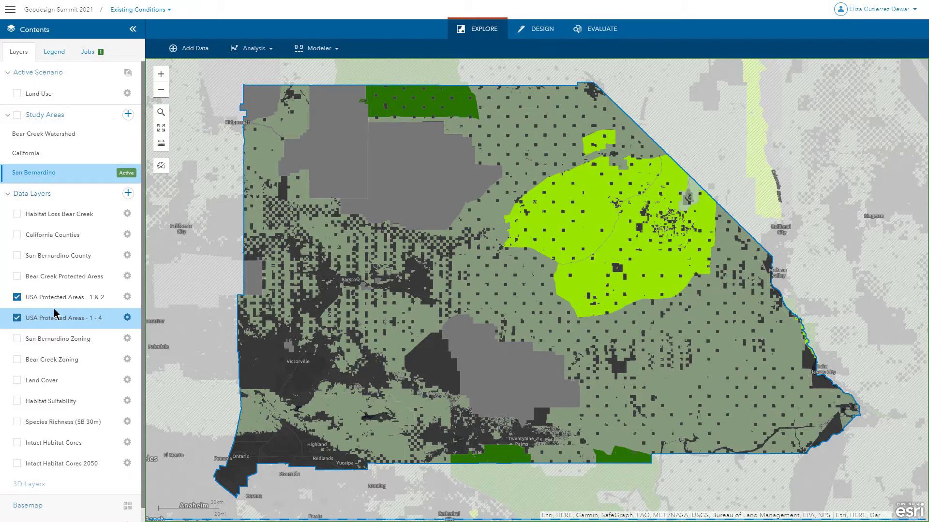
Step: Open the dashboard clear of the map's centre and view the San Bernardino Any Protection gauge
click(161, 167)
drag(400, 332, 816, 131)
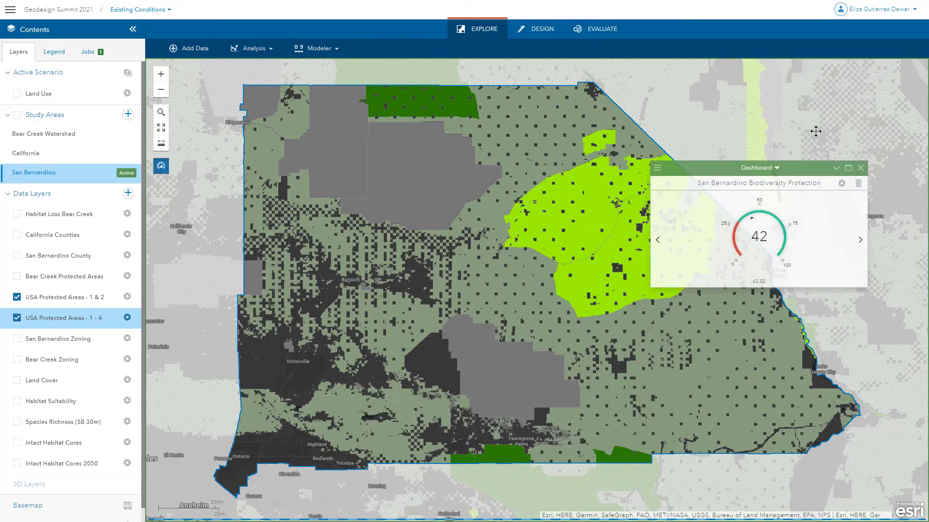
click(882, 207)
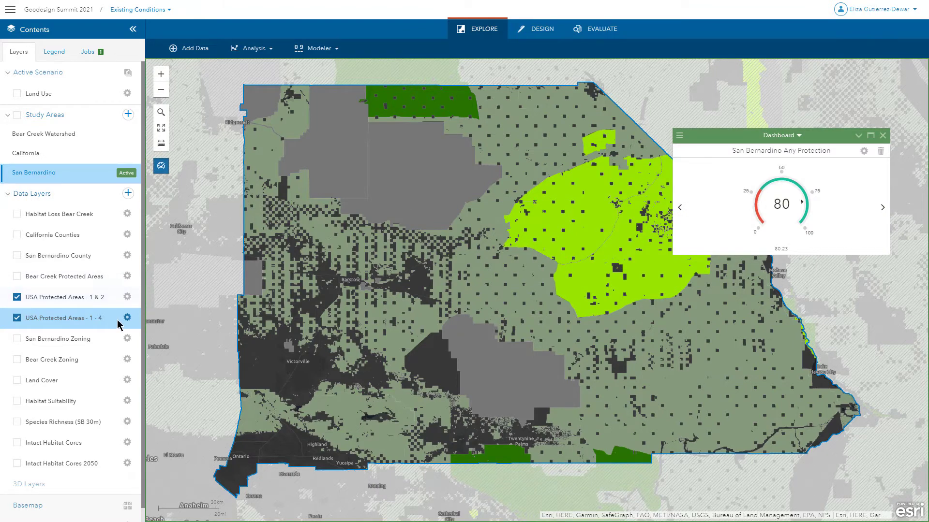
Step: Hide USA Protected Areas - 1 - 4 and show the San Bernardino Biodiversity Protection gauge in the map's upper corner
click(102, 319)
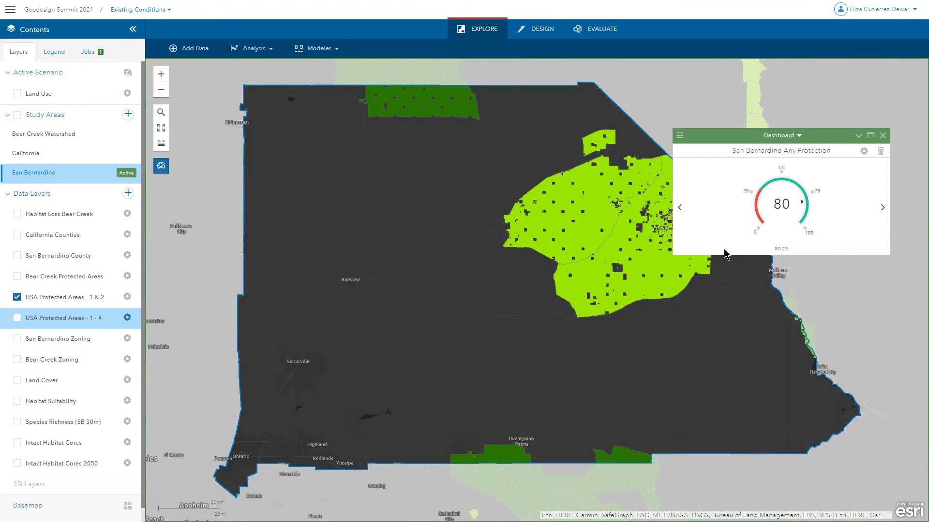
click(881, 207)
drag(752, 139, 779, 73)
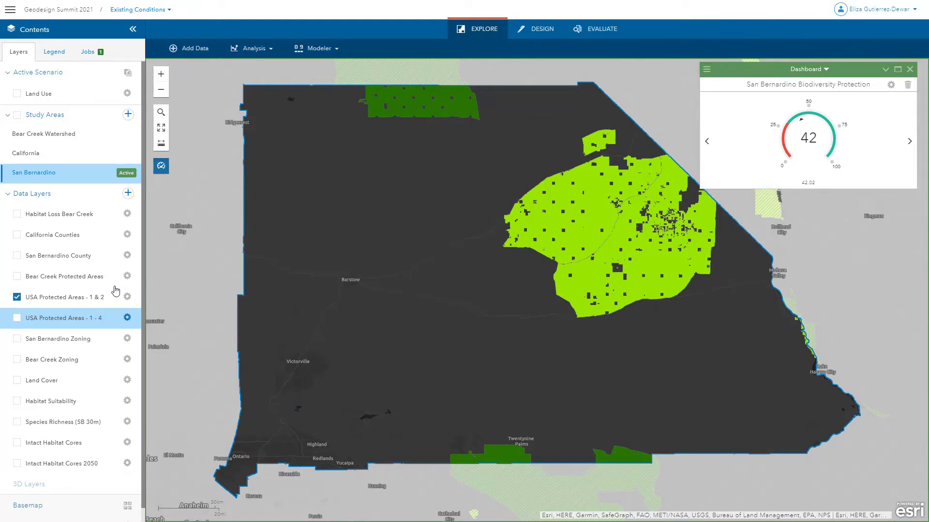
Step: Display Land Cover in place of the protected areas and compare it with USA Protected Areas - 1 & 2 temporarily overlaid
click(17, 296)
click(61, 381)
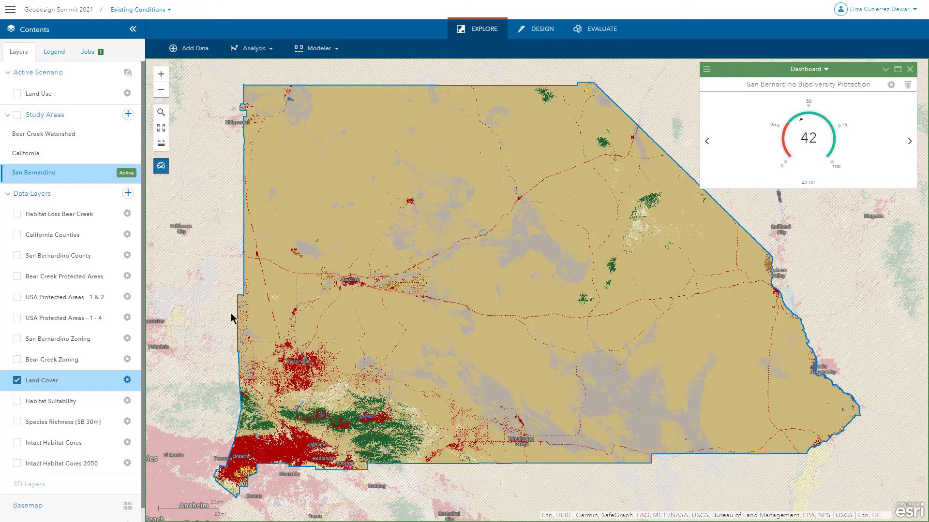
click(71, 299)
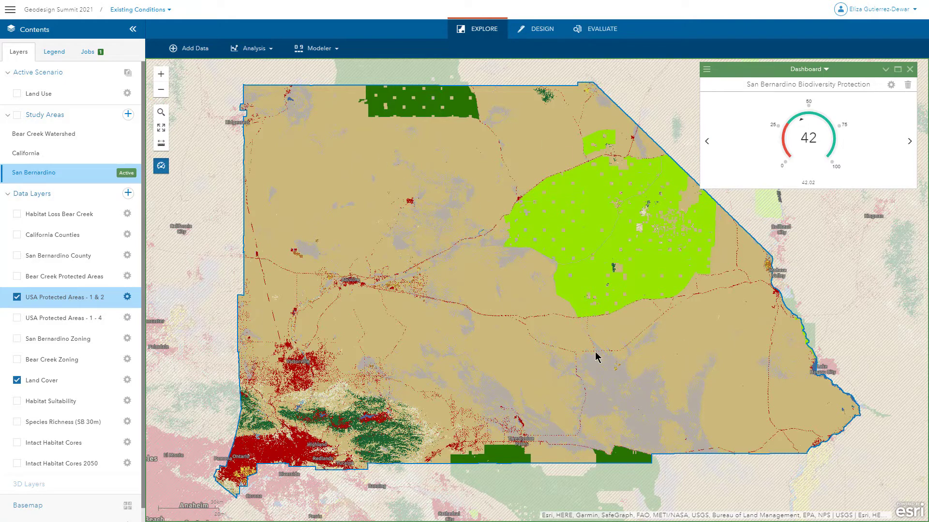
click(76, 300)
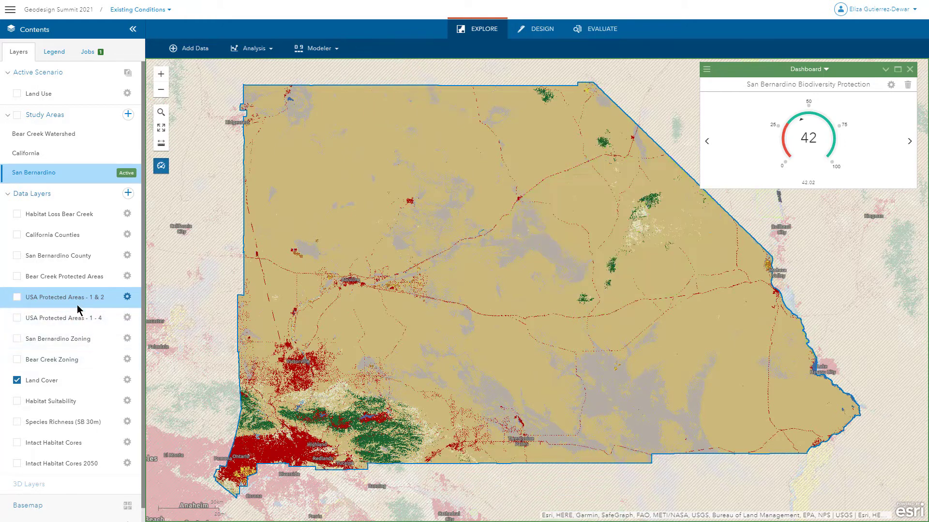
Step: Replace Land Cover with Species Richness (SB 30m) and compare it with USA Protected Areas - 1 & 2 temporarily overlaid
click(59, 381)
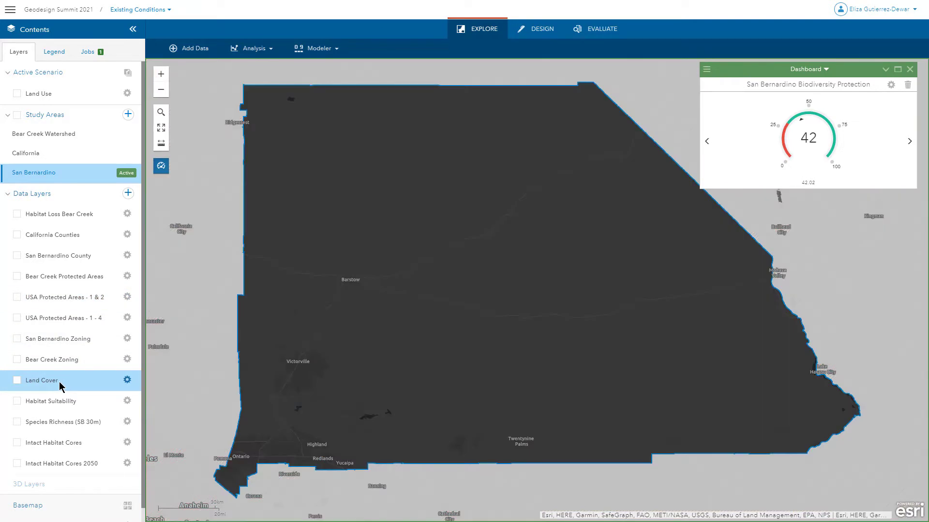
click(85, 420)
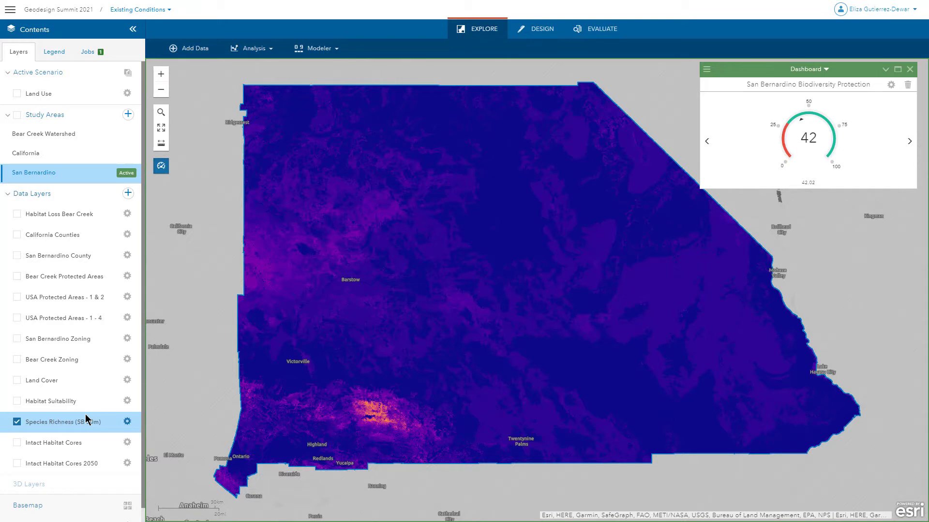
click(98, 300)
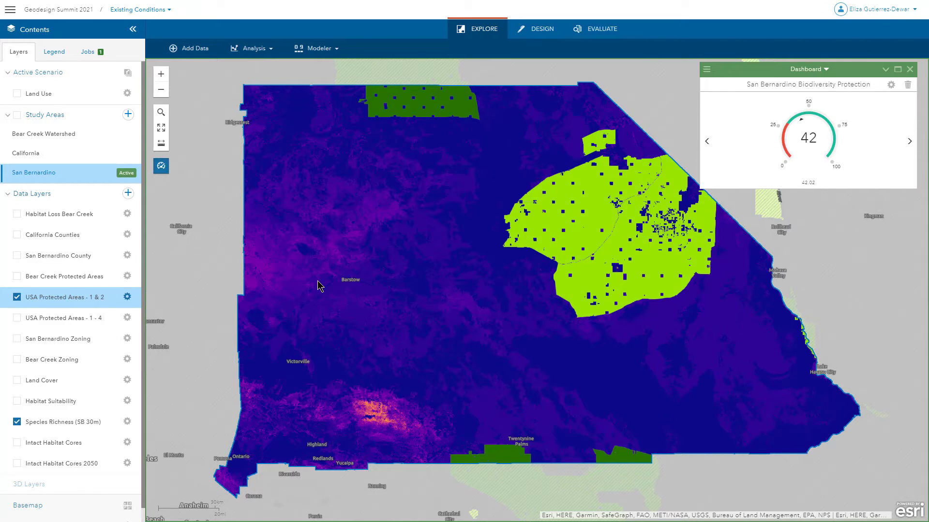
click(70, 300)
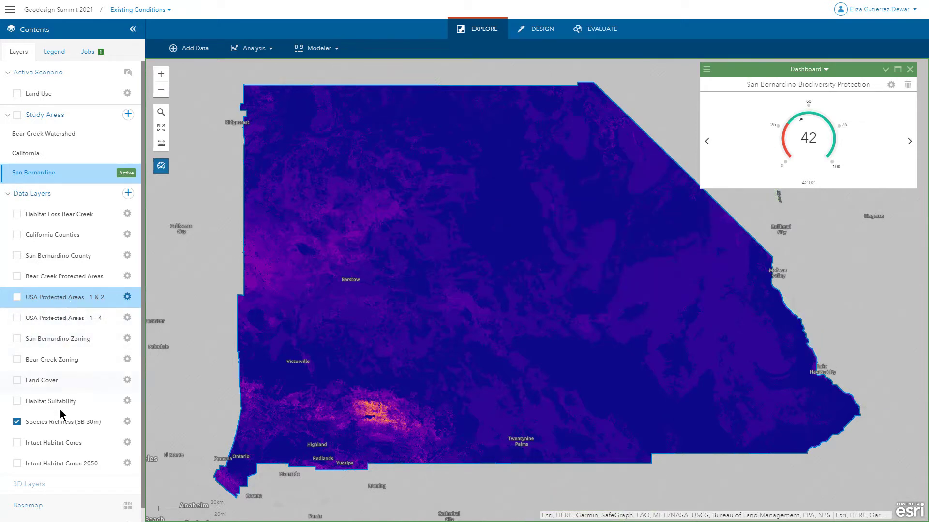
Step: Hide Species Richness (SB 30m), examine Intact Habitat Cores across San Bernardino, and hide that layer again
click(62, 426)
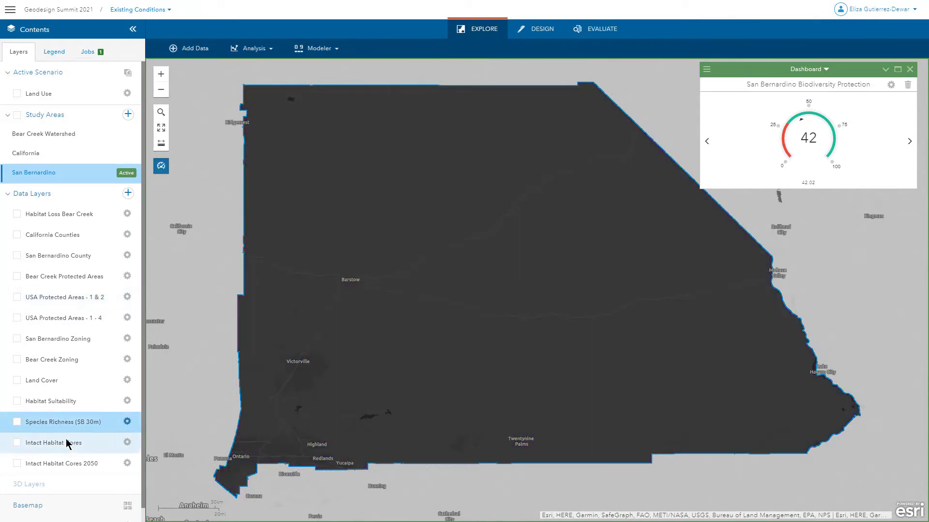
click(67, 442)
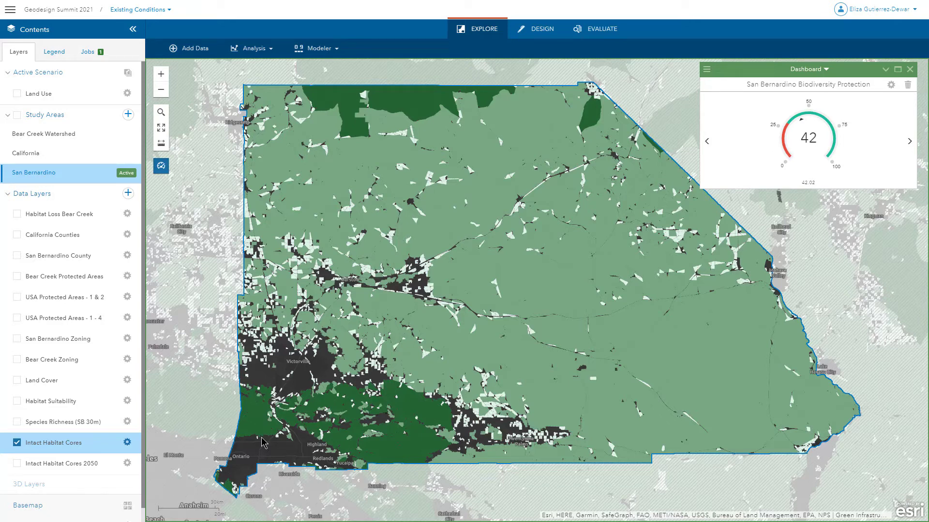
click(83, 448)
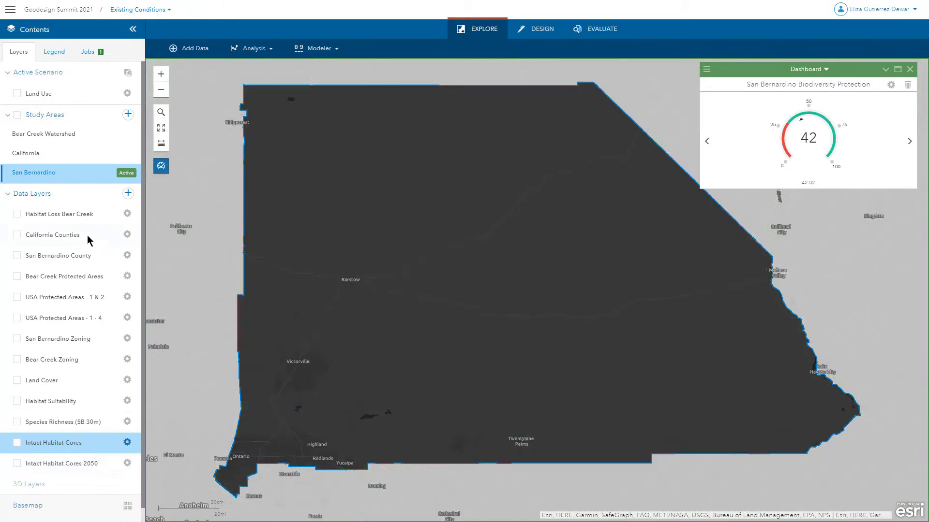
Step: Close the dashboard, display Habitat Suitability, and review the input layers and weights in its model
click(908, 71)
click(86, 402)
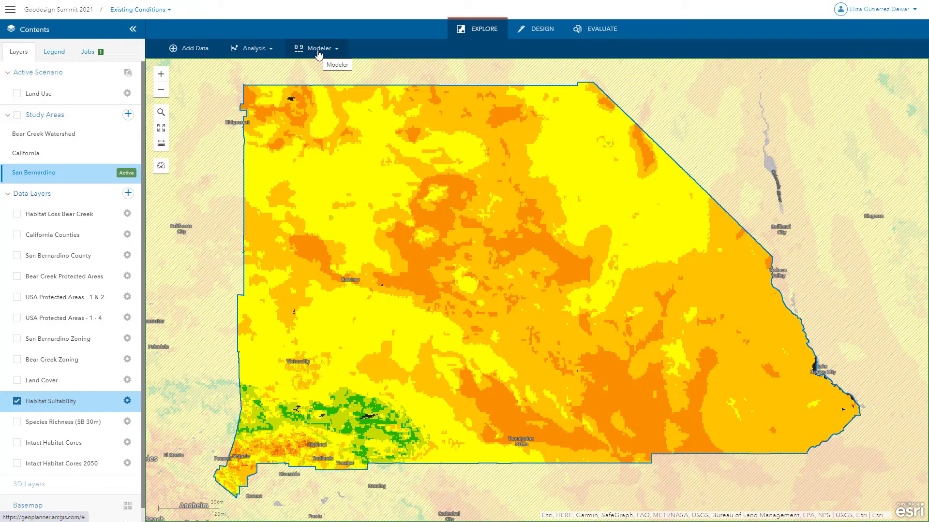
click(128, 401)
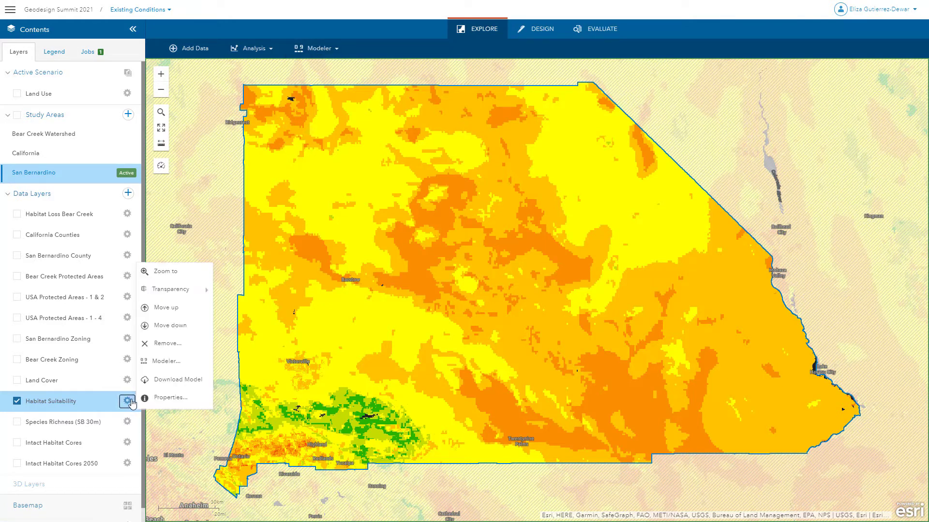
click(175, 362)
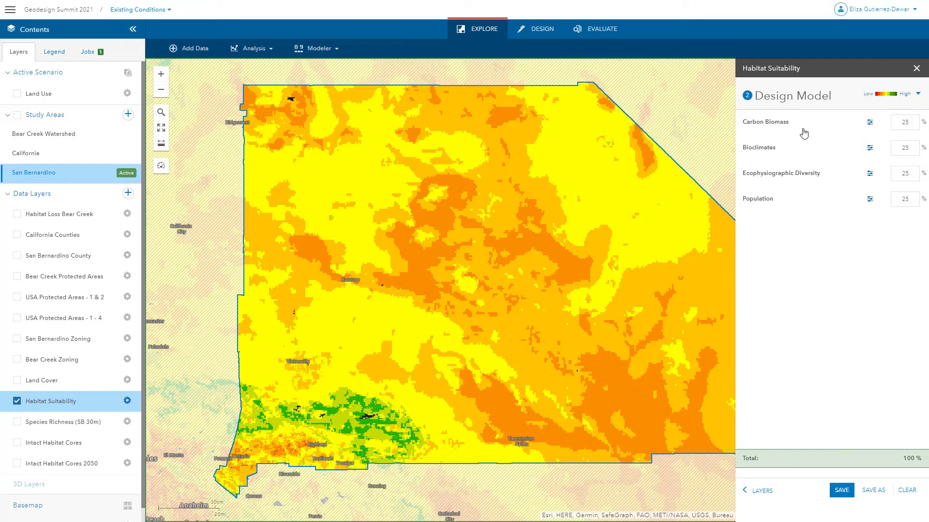
click(915, 68)
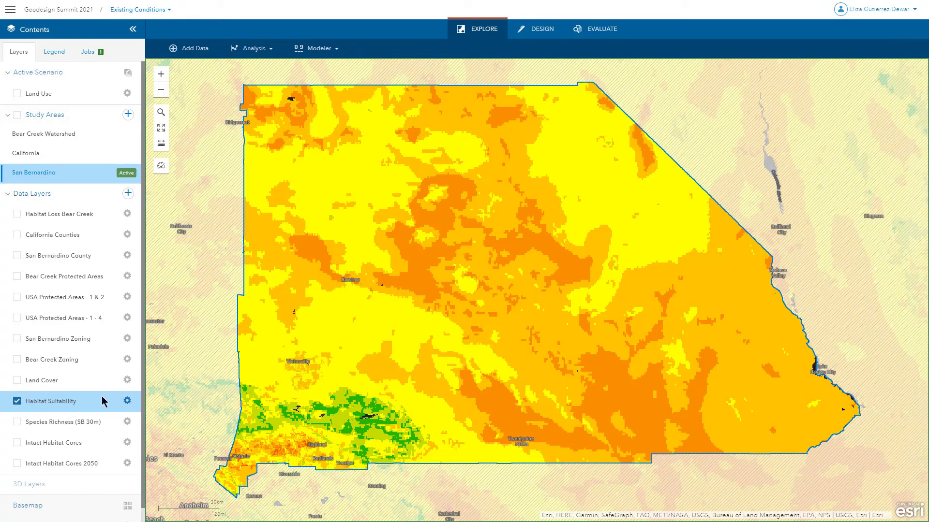
Step: Replace Habitat Suitability with Species Richness (SB 30m) and make Bear Creek Watershed the active study area
click(70, 404)
click(72, 419)
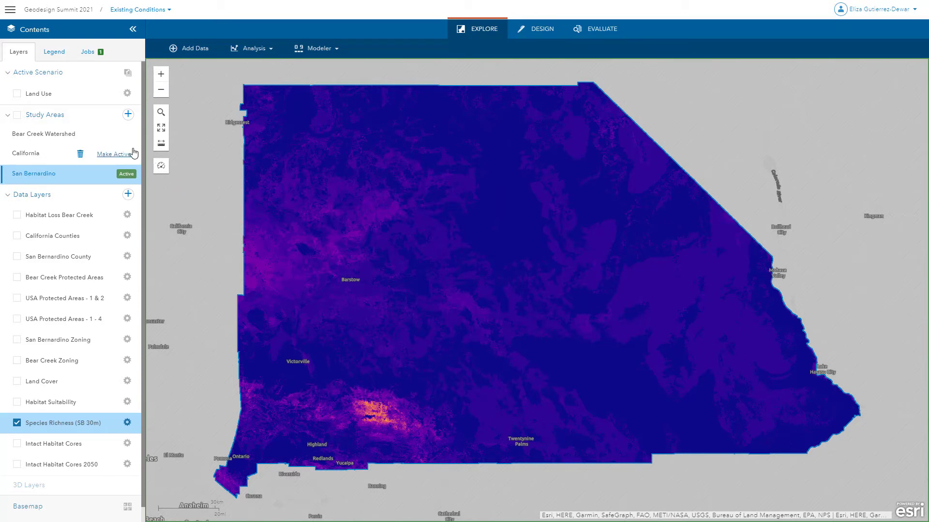
click(117, 136)
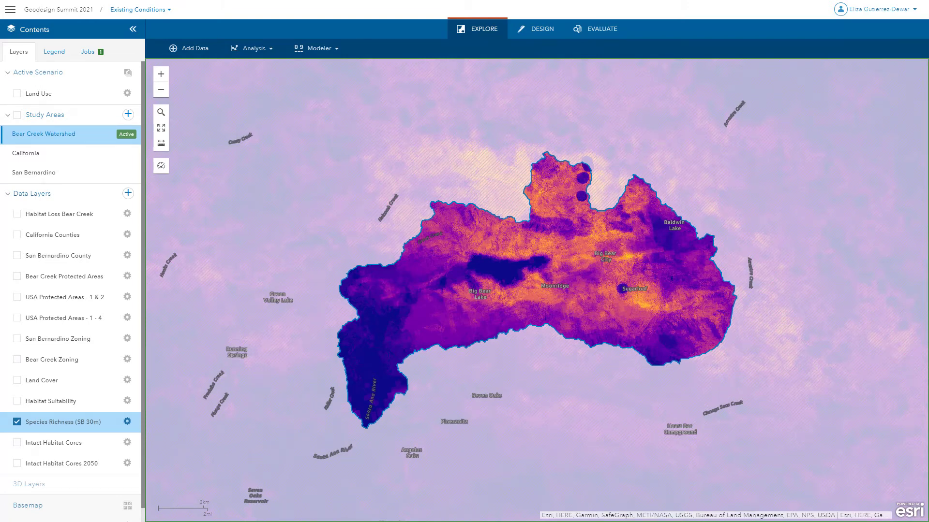
Step: Open the dashboard below the watershed and inspect the USA Protected Areas - 1 - 4 slices in the Design Chart
click(161, 166)
drag(520, 398, 347, 379)
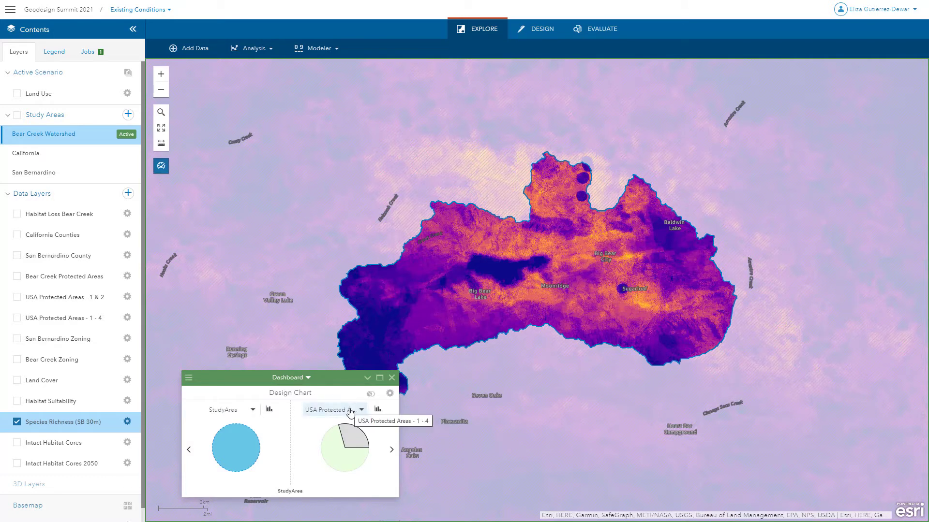
mouse_move(340, 459)
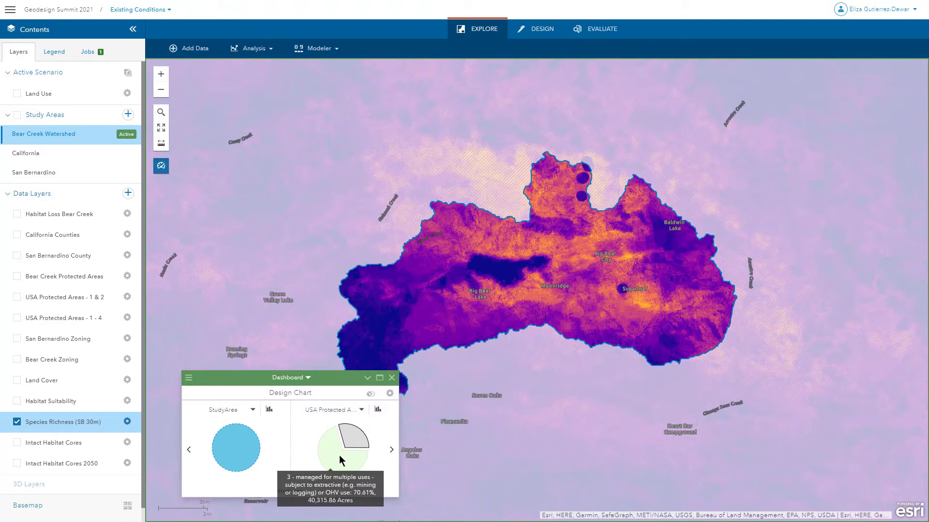
mouse_move(353, 439)
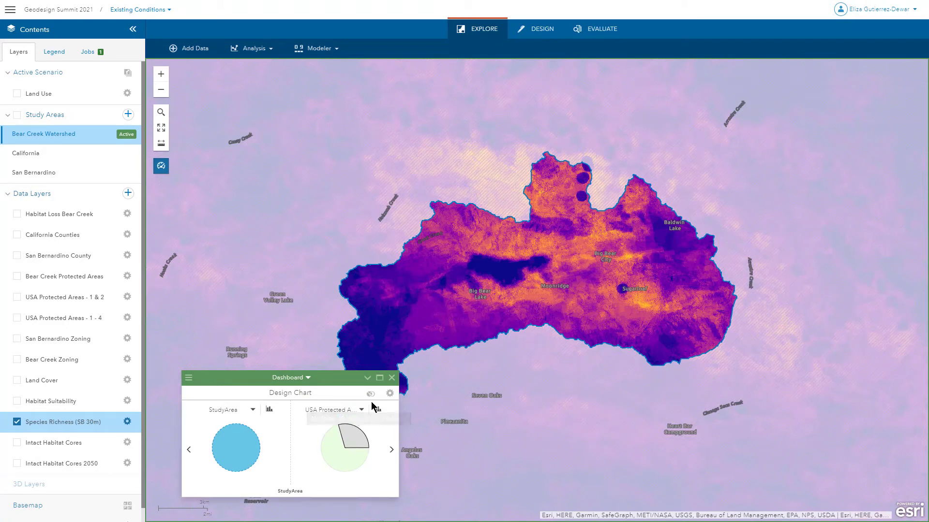
Step: Expand the dashboard to show all its charts, and reduce it to a single row beneath the fully visible watershed
click(379, 377)
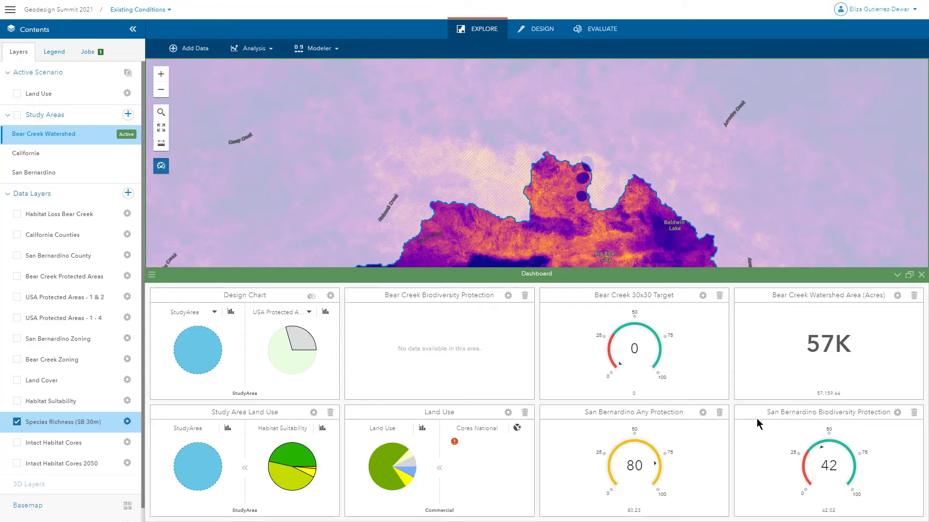
click(898, 275)
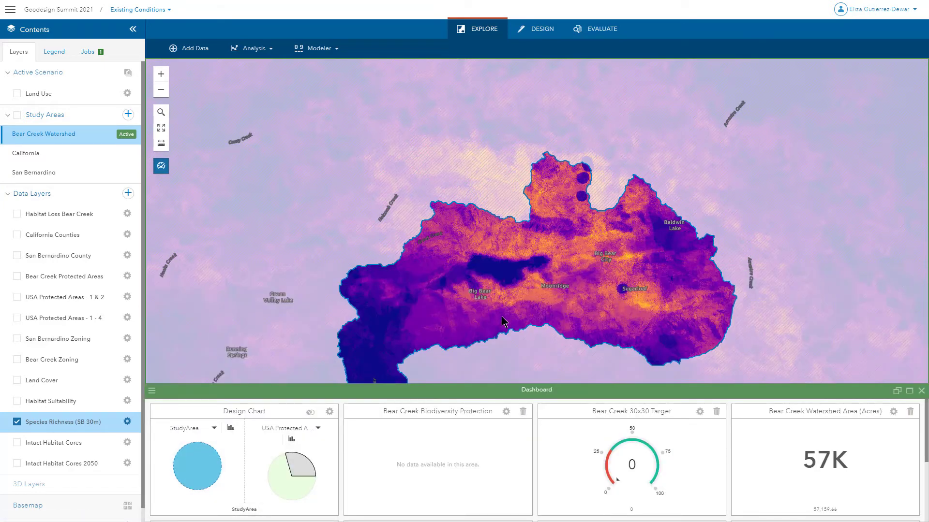
drag(585, 347, 597, 280)
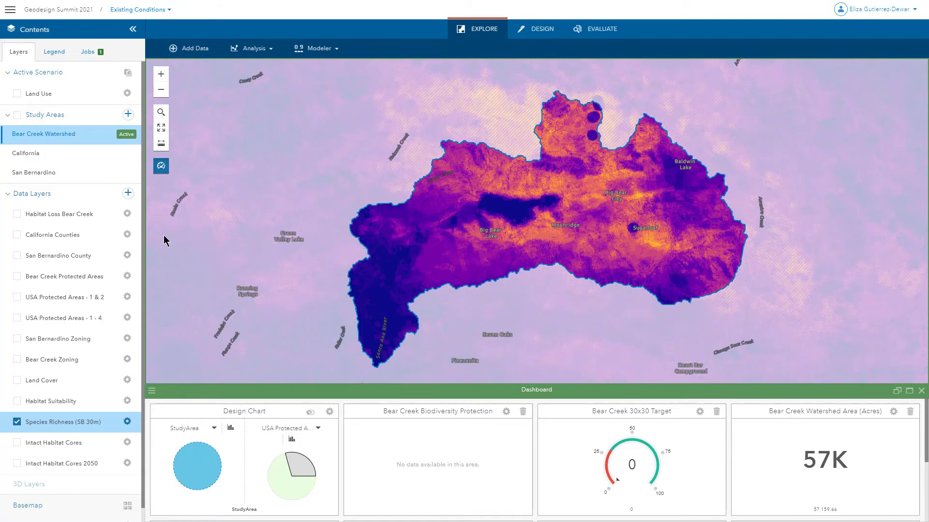
Step: Display the active scenario's Land Use layer and inspect the attributes of the large green area in the western watershed
click(18, 95)
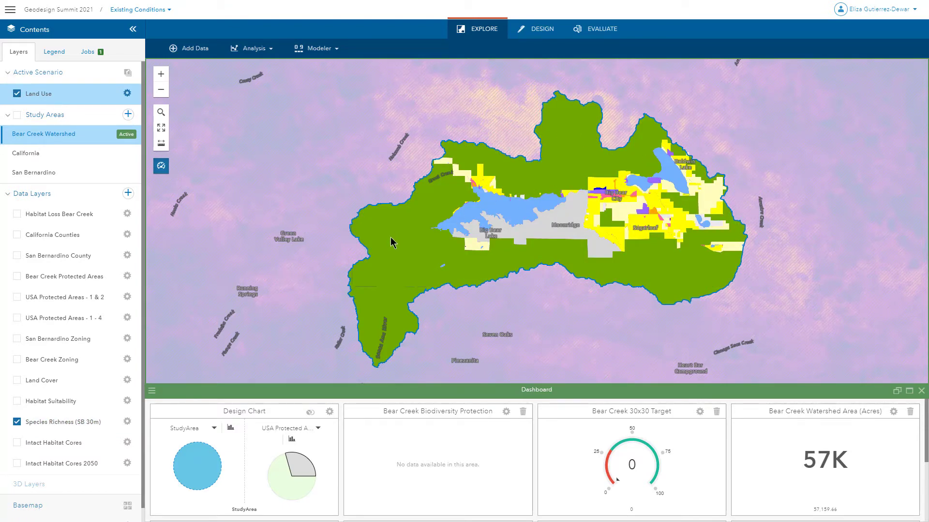
click(397, 250)
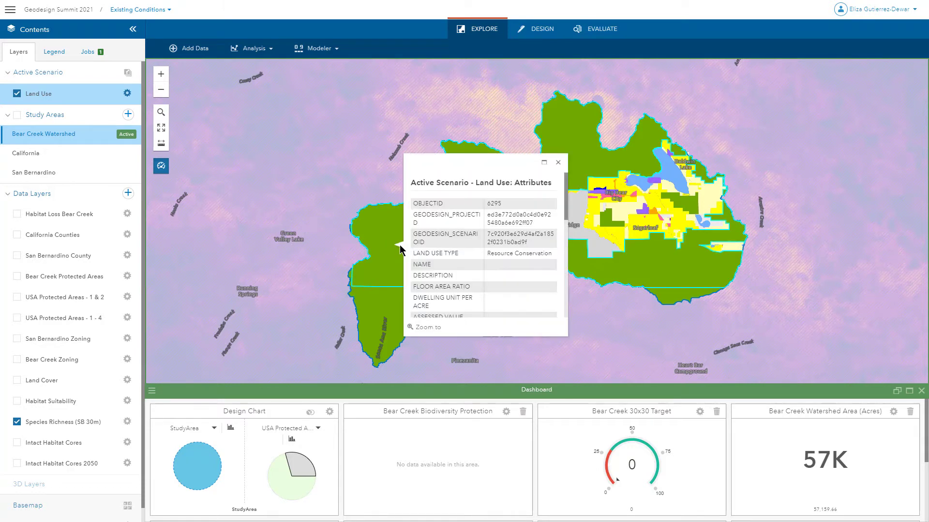
click(557, 162)
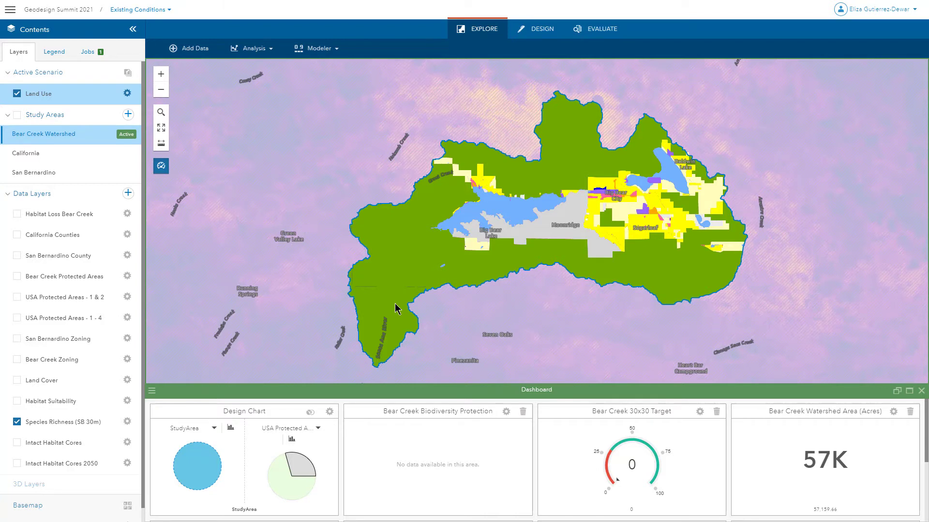
Step: Activate the Paint design tool and set the Land Use layer's transparency to about 30%
click(550, 34)
click(619, 29)
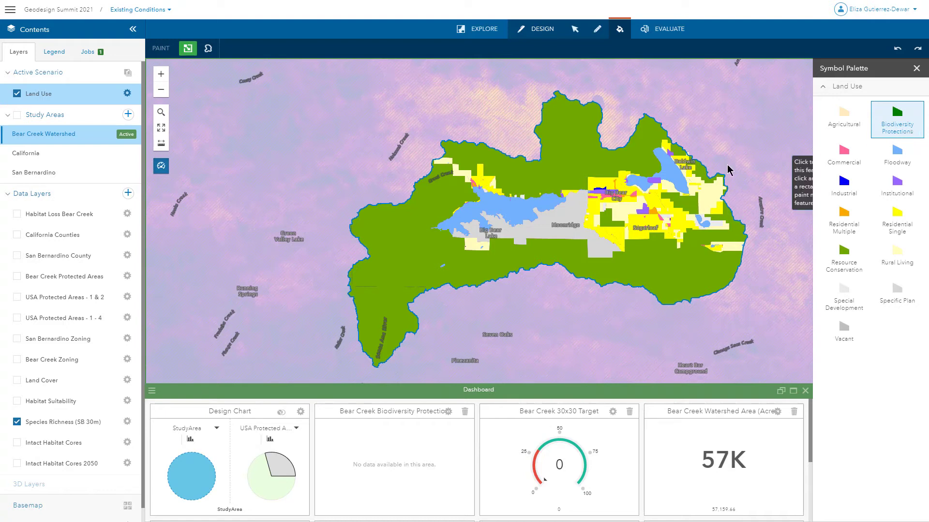
click(128, 94)
mouse_move(175, 115)
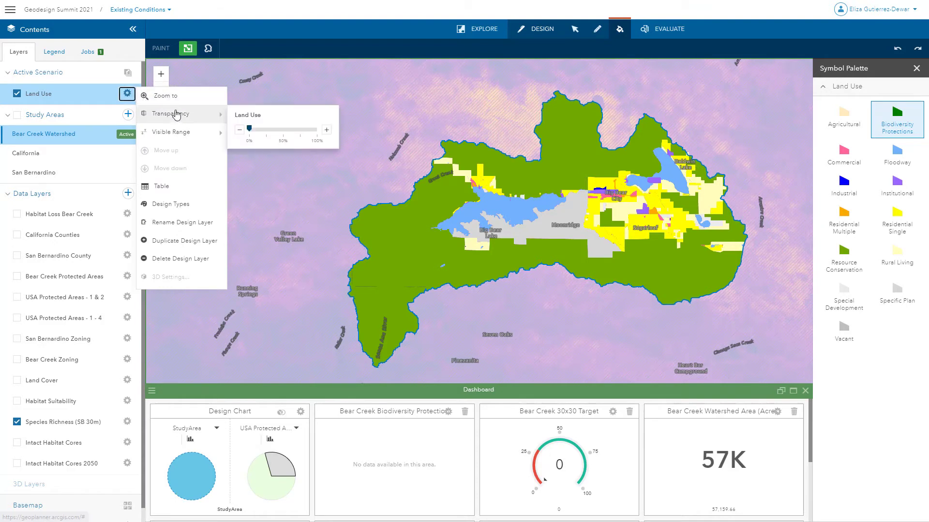
drag(249, 127, 267, 129)
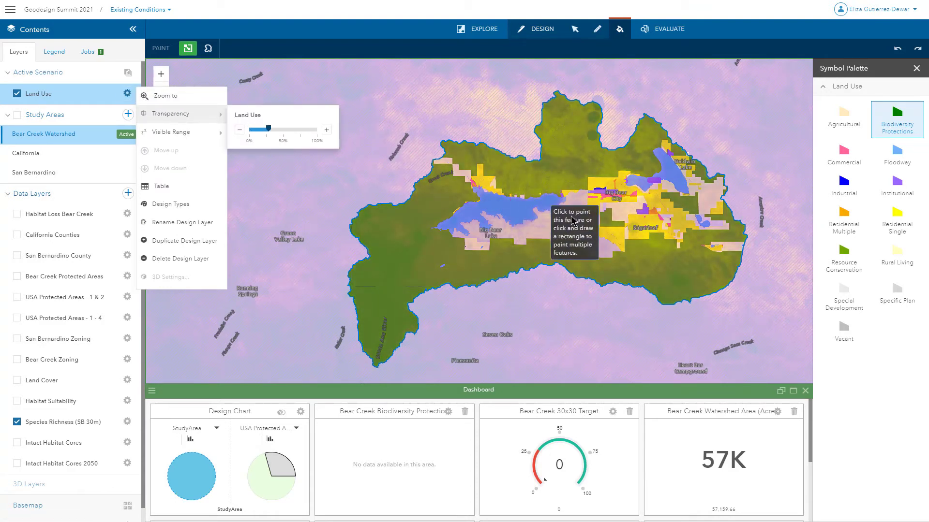
Step: Switch the active design scenario from Existing Conditions to Proposed Conditions
click(857, 390)
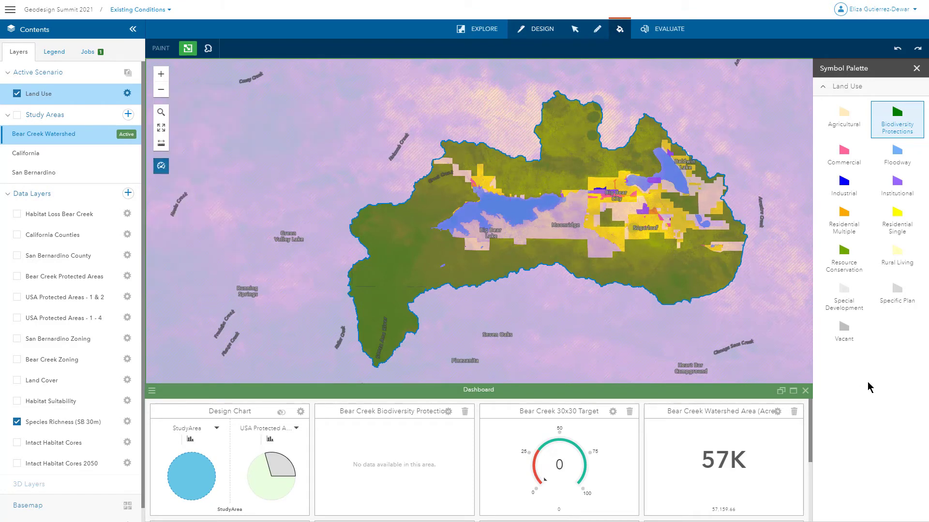
click(140, 10)
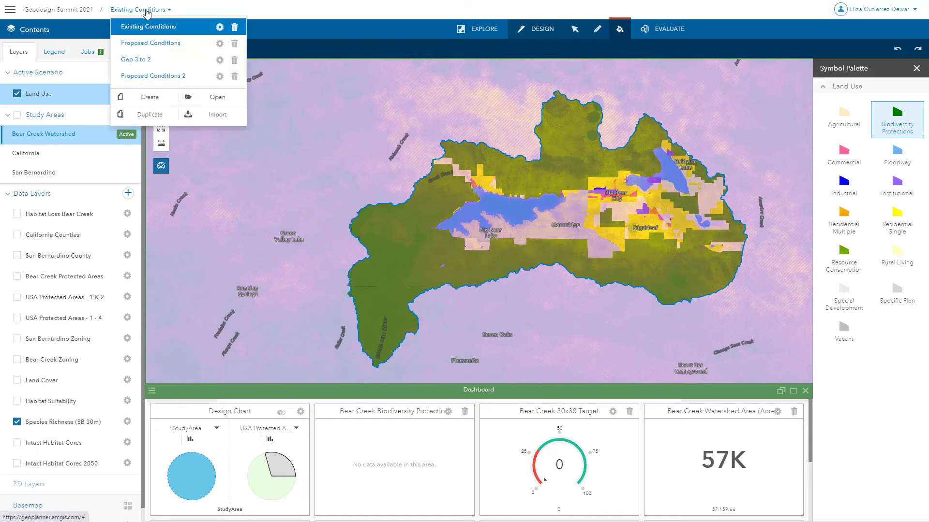
click(172, 44)
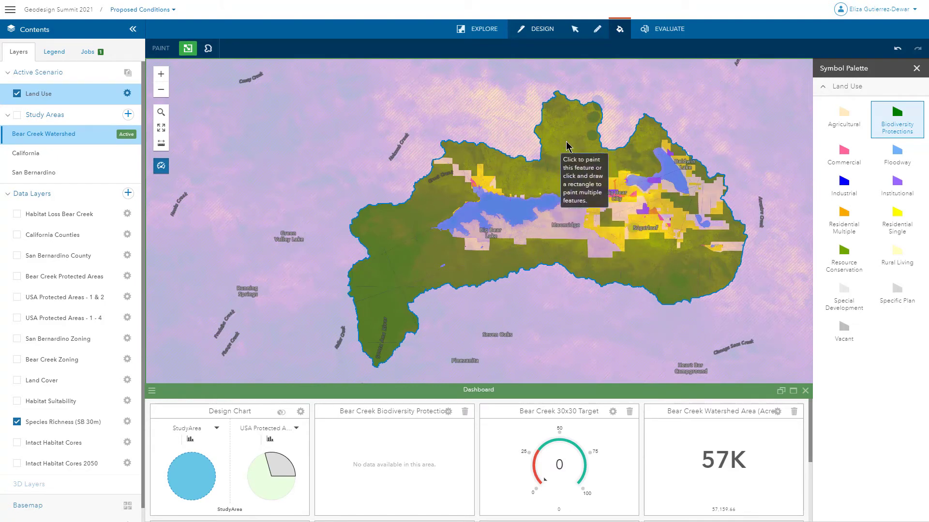
Step: Paint the parcels north of Big Bear Lake, south of Sugarloaf and west of Baldwin Lake as Biodiversity Protections
click(514, 177)
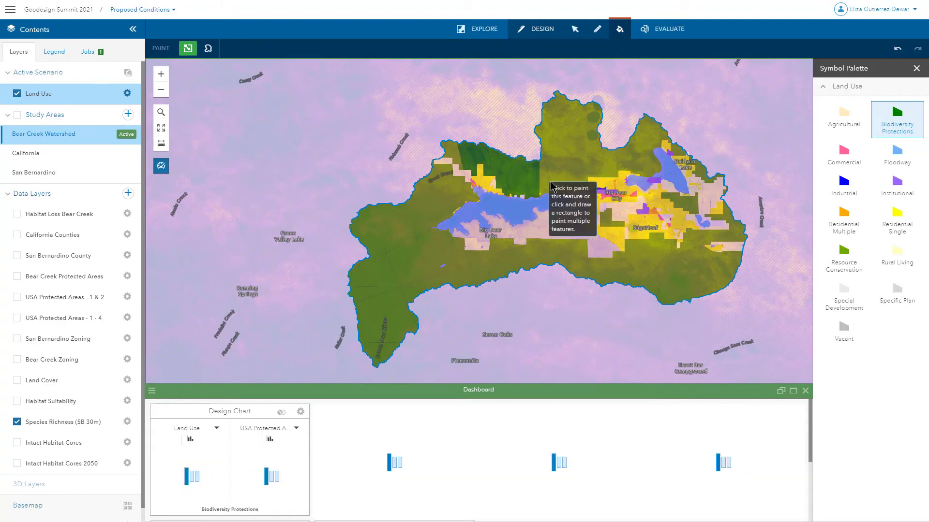
drag(643, 246, 665, 251)
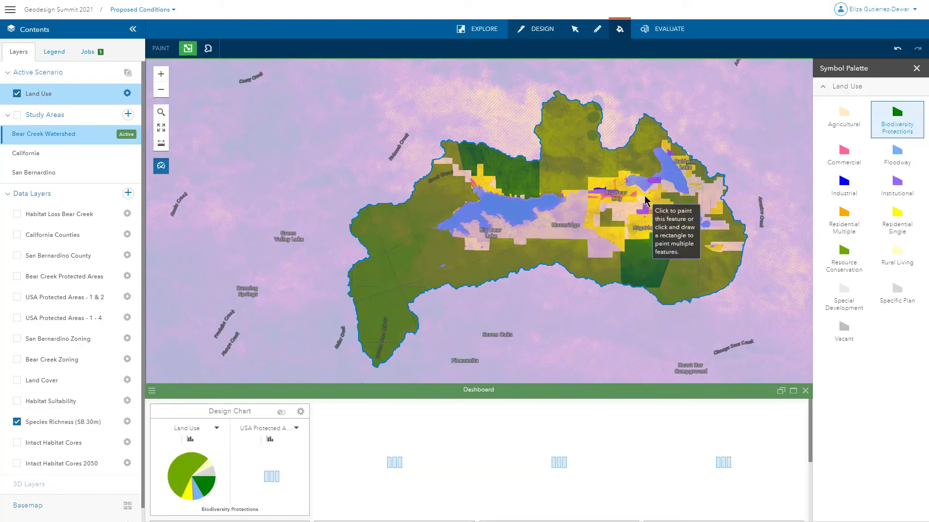
drag(634, 158, 640, 166)
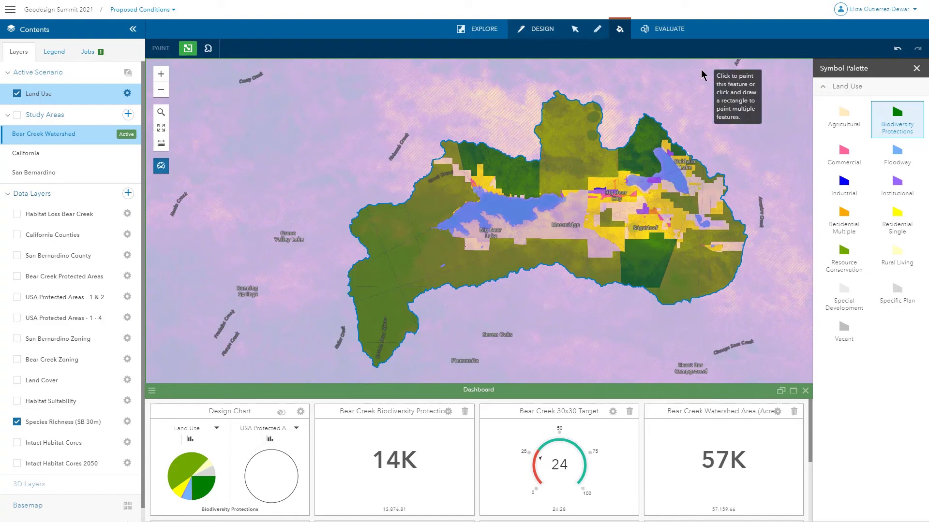
Step: Draw four freehand Biodiversity Protections areas around the watershed's lakes and towns, and paint the northern block and a western square parcel the same type
click(596, 31)
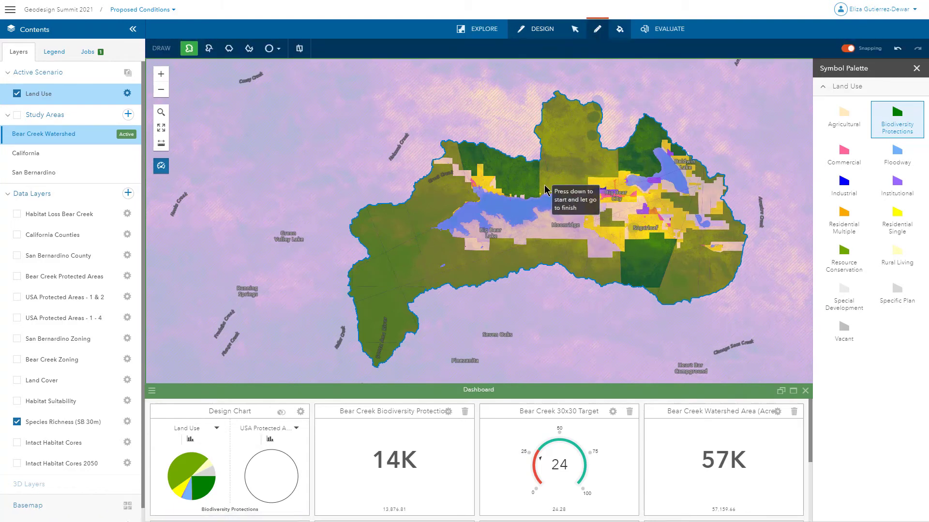
mouse_move(544, 187)
mouse_down()
mouse_move(583, 180)
mouse_move(543, 184)
mouse_up()
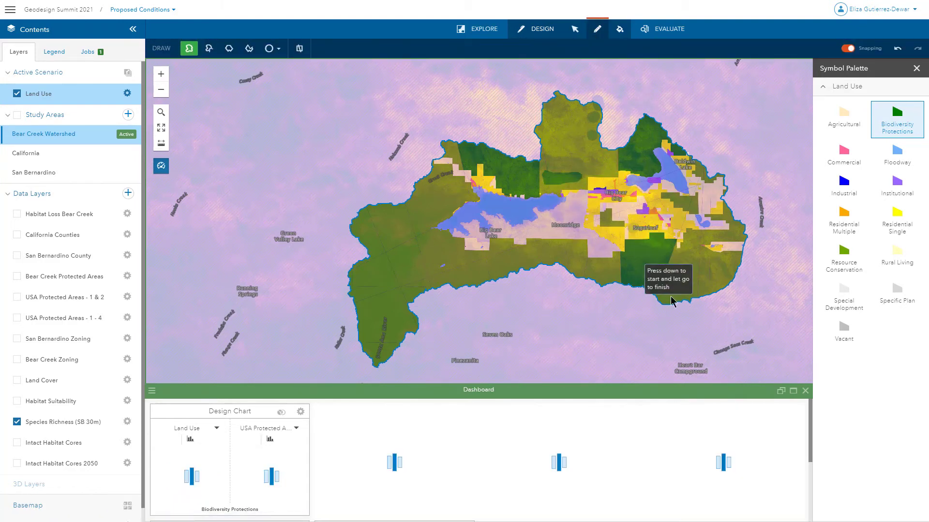
mouse_move(678, 259)
mouse_down()
mouse_move(696, 236)
mouse_move(711, 255)
mouse_move(708, 266)
mouse_move(677, 268)
mouse_up()
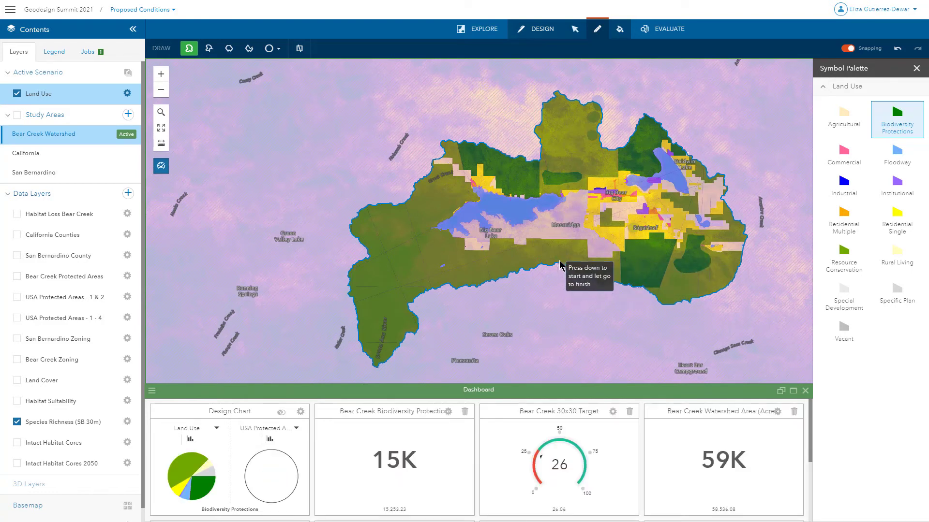
mouse_move(570, 259)
mouse_down()
mouse_move(579, 251)
mouse_move(573, 246)
mouse_move(539, 251)
mouse_up()
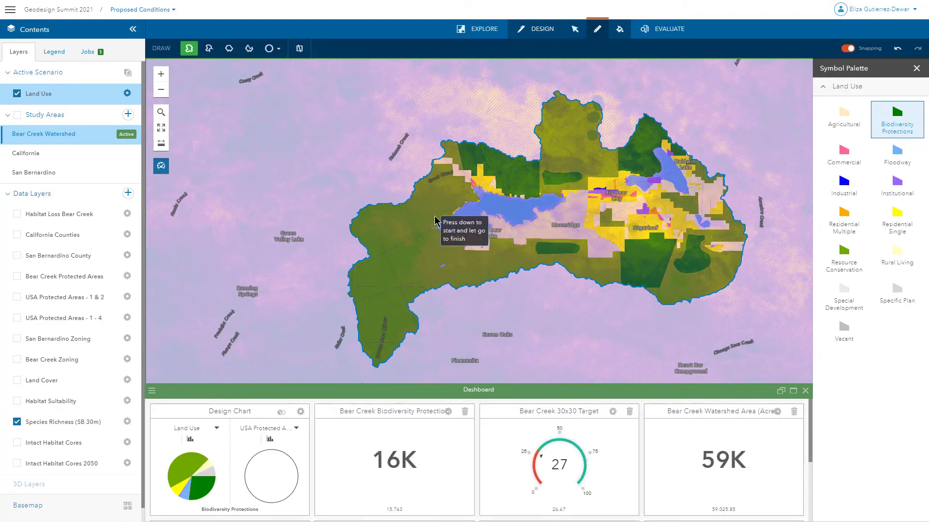
mouse_move(434, 215)
mouse_down()
mouse_move(462, 196)
mouse_move(454, 177)
mouse_move(433, 179)
mouse_move(419, 195)
mouse_move(421, 224)
mouse_up()
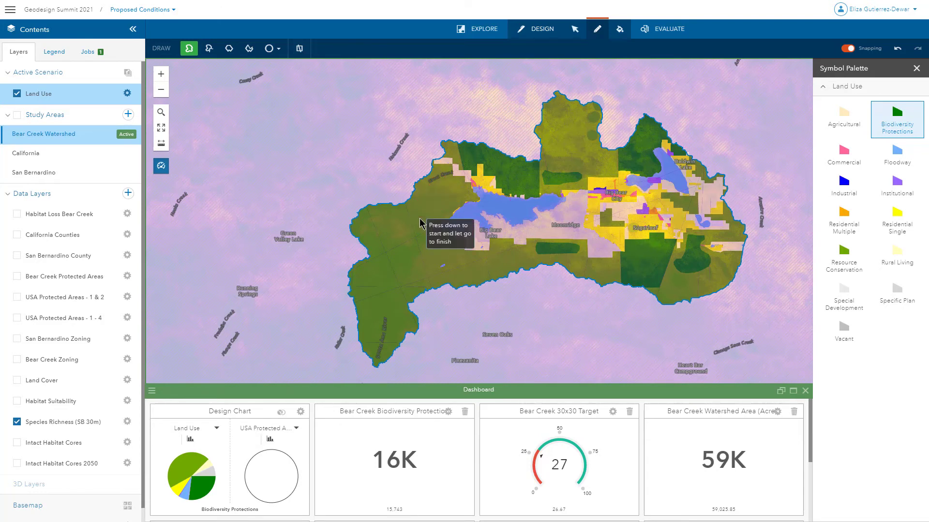
click(618, 30)
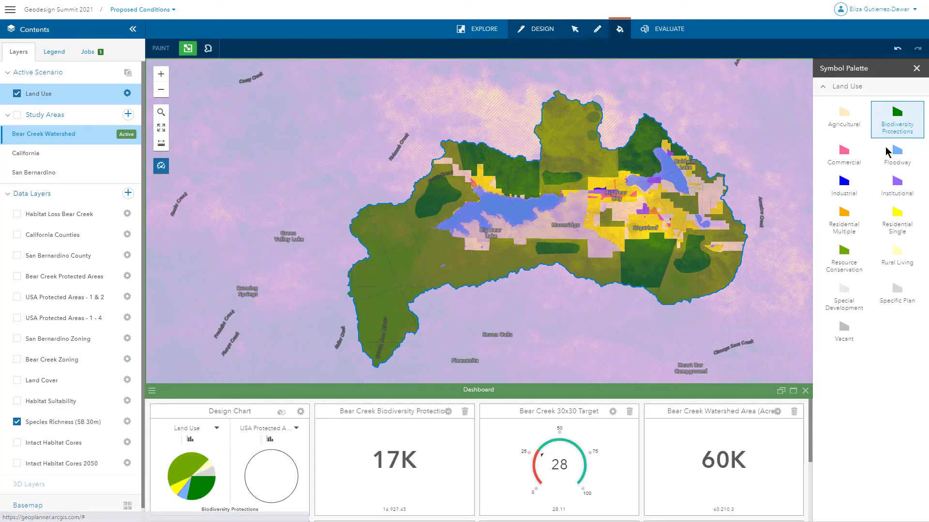
click(406, 262)
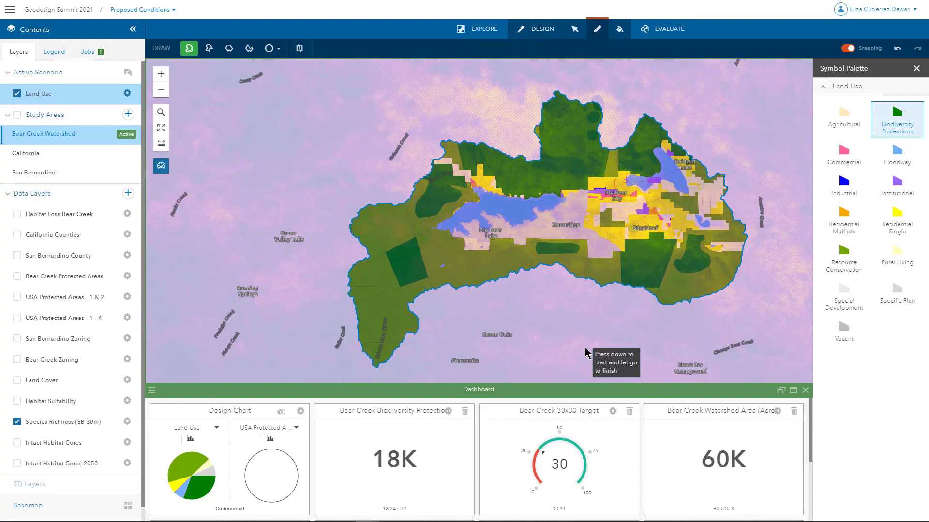
Step: Open Project Screening and replace the Species Richness (SB 30m) and Land Use layers with Intact Habitat Cores
click(663, 29)
click(478, 54)
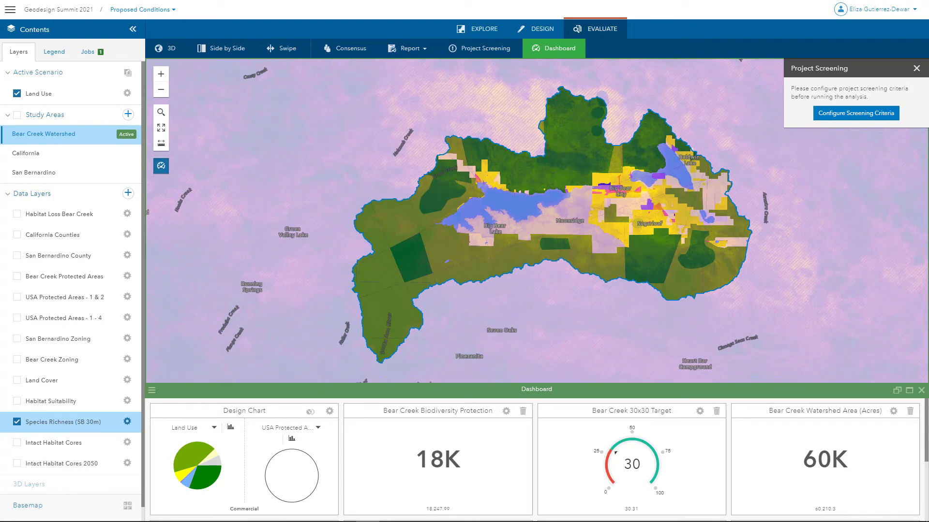
click(68, 423)
click(59, 448)
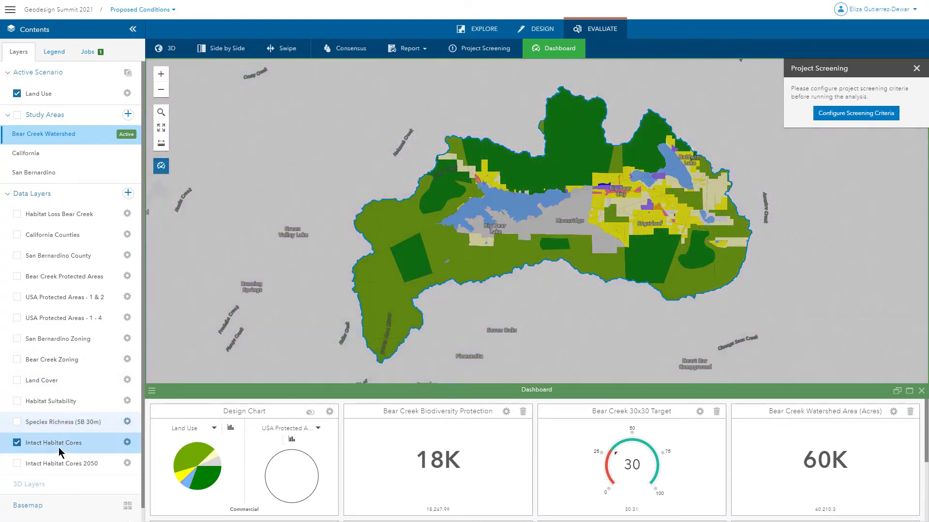
click(17, 93)
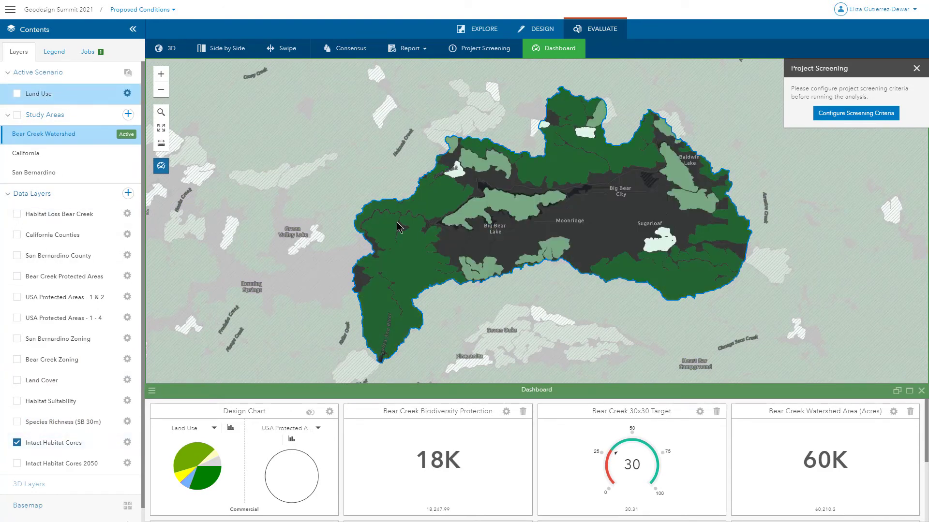
Step: Examine Intact Habitat Cores 2050 in place of the current cores, and display only the Habitat Loss Bear Creek layer
click(57, 446)
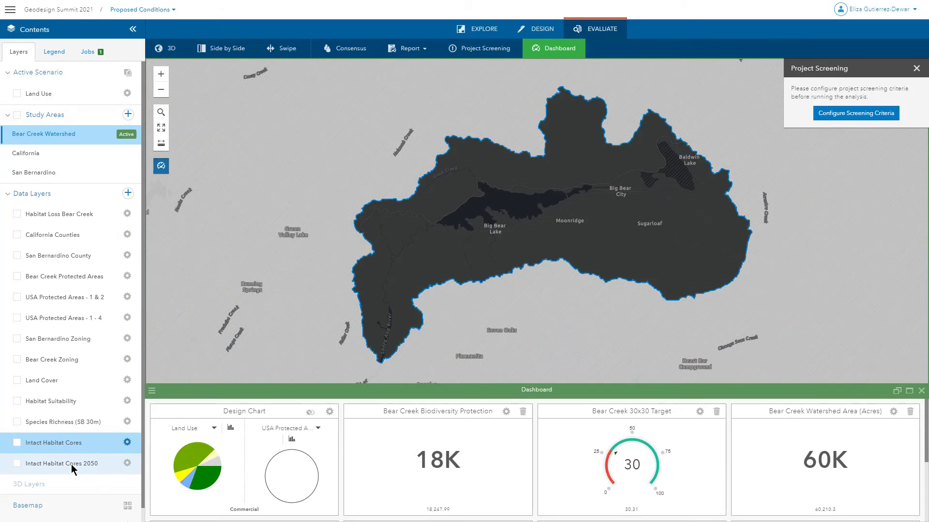
click(72, 467)
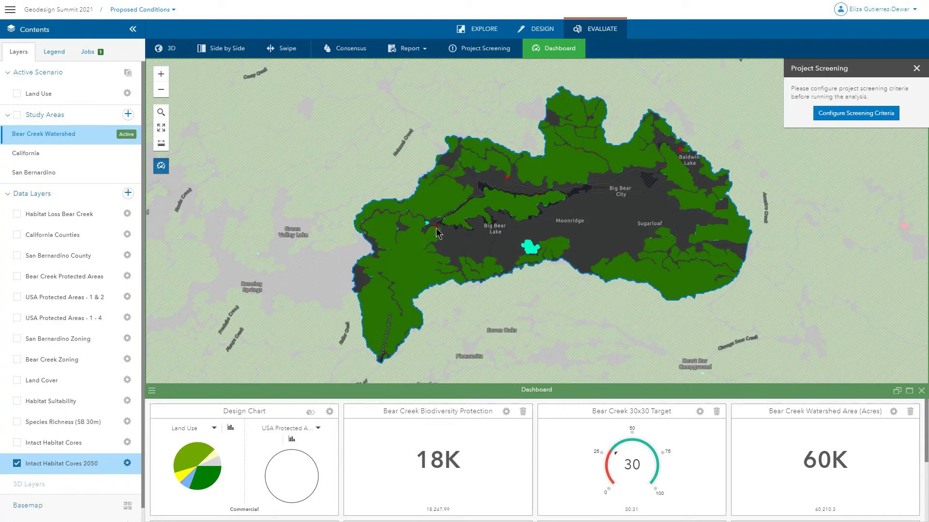
click(57, 465)
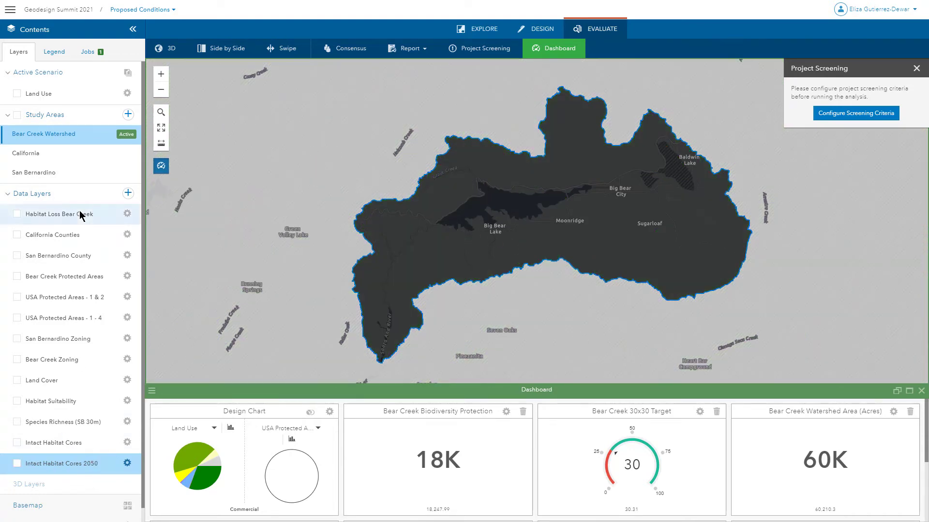
click(80, 215)
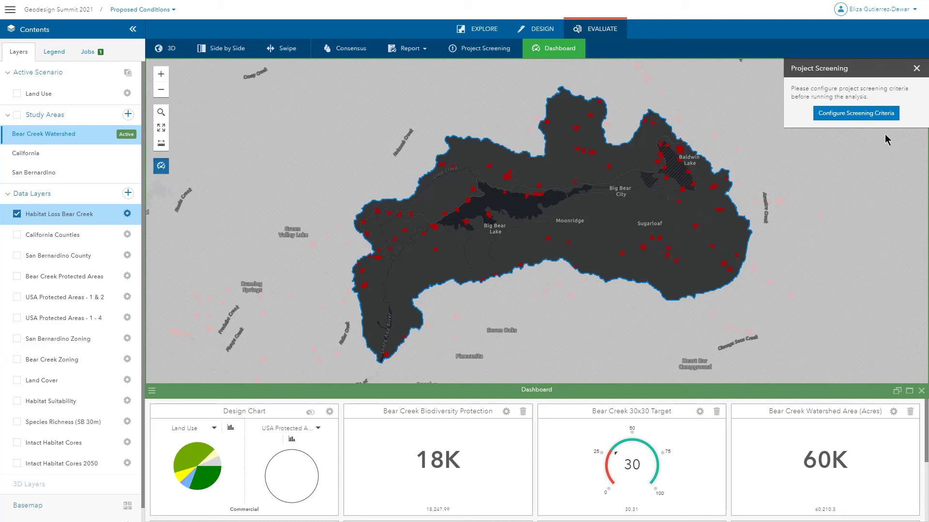
Step: Configure the screening criteria with Land Use as the design layer, limited to the Resource Conservation type
click(866, 116)
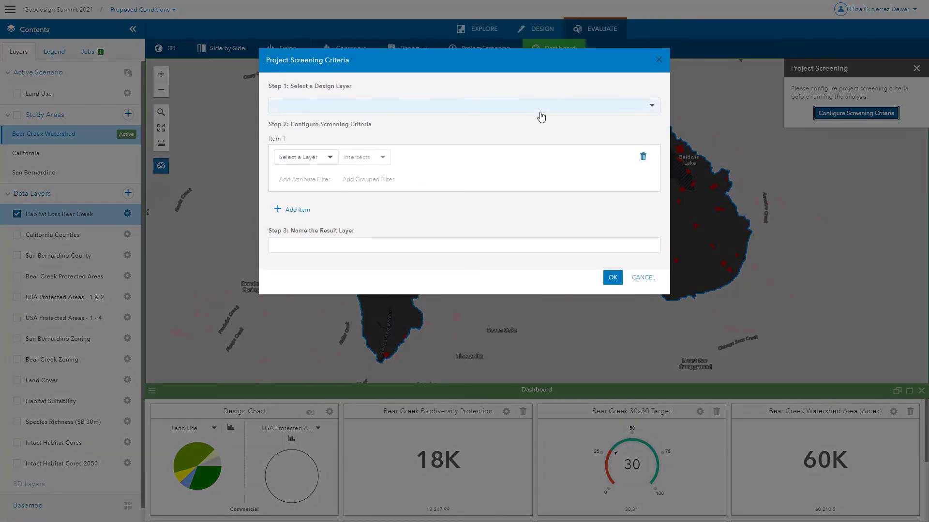
click(540, 109)
click(540, 119)
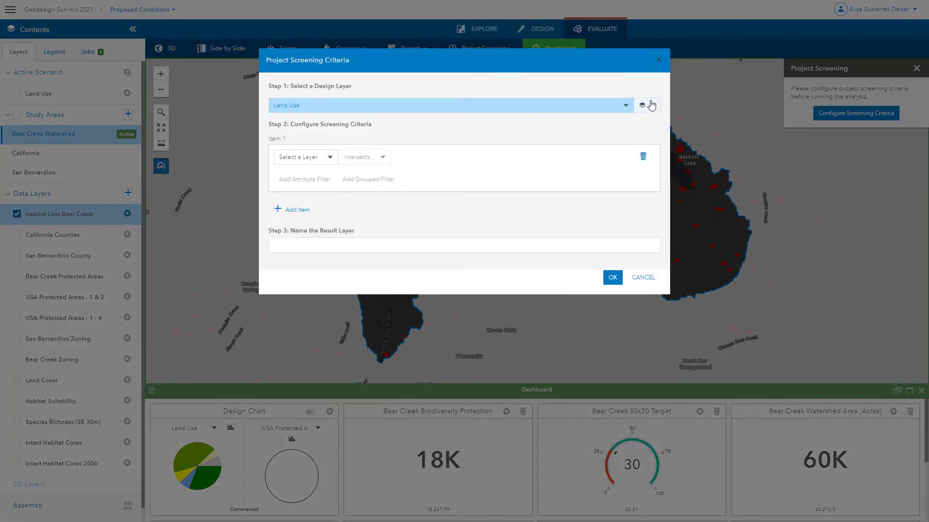
click(648, 105)
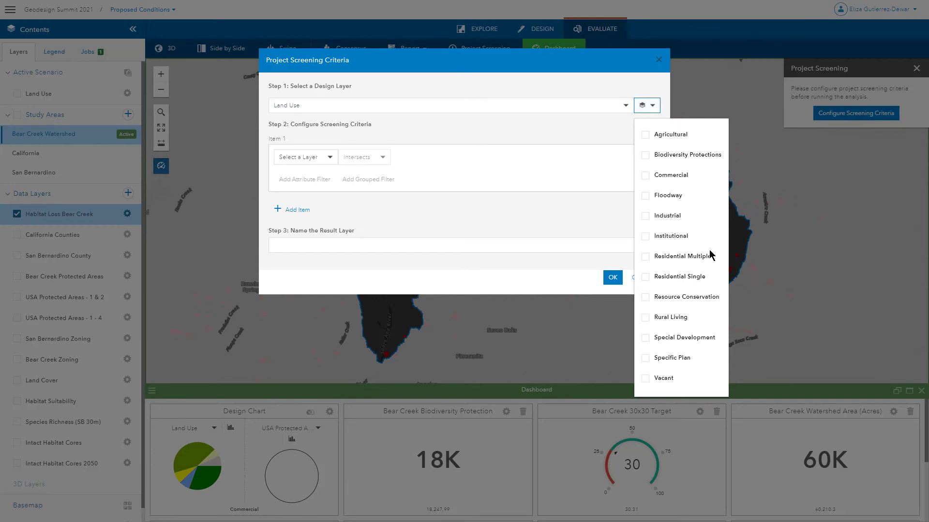
click(708, 298)
click(610, 222)
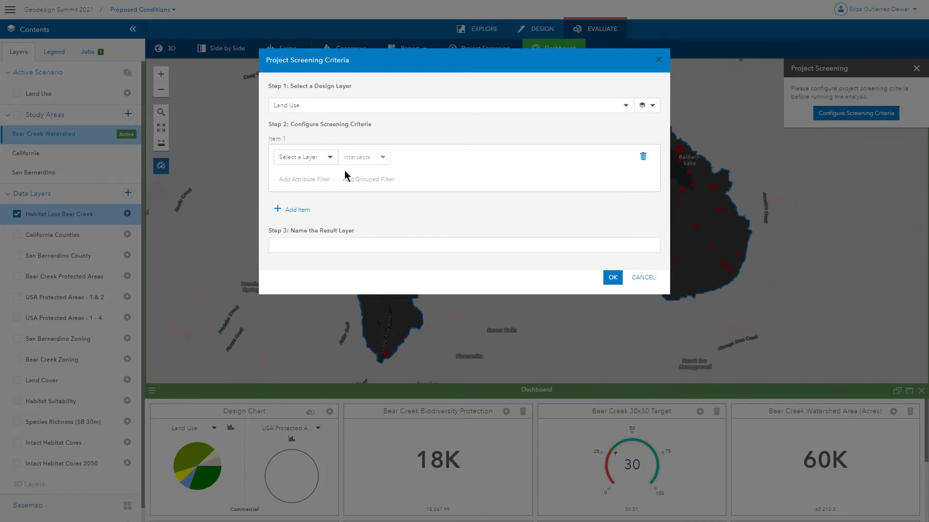
Step: Add Habitat Loss Bear Creek with the intersects condition as the screening item and name the result layer Habitat Loss
click(327, 159)
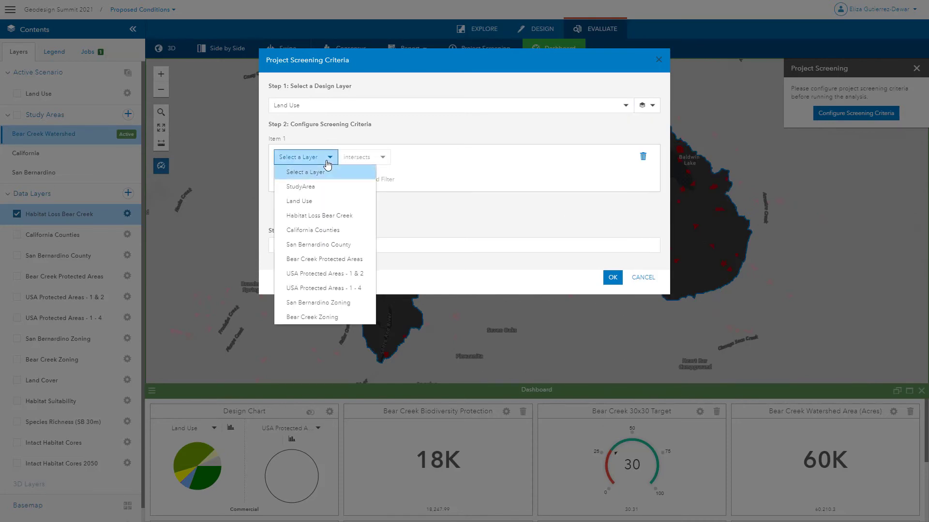
click(349, 218)
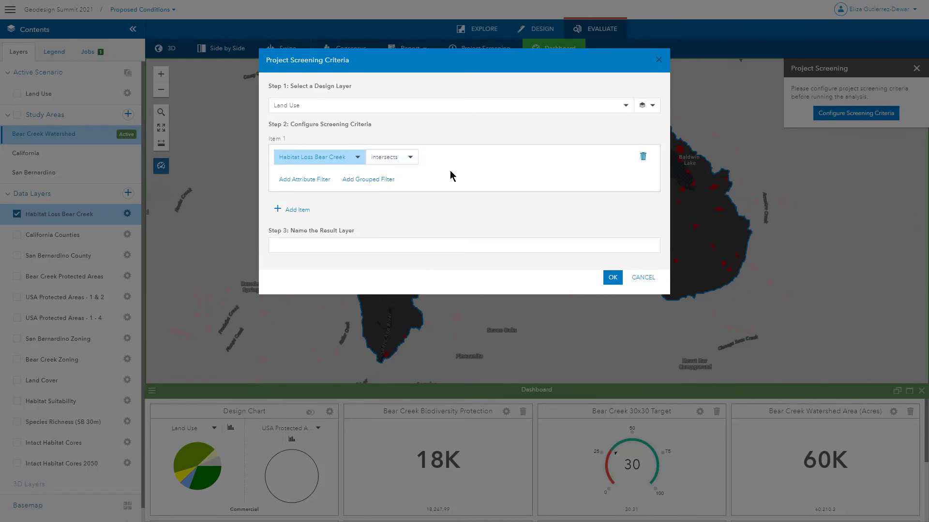
click(435, 245)
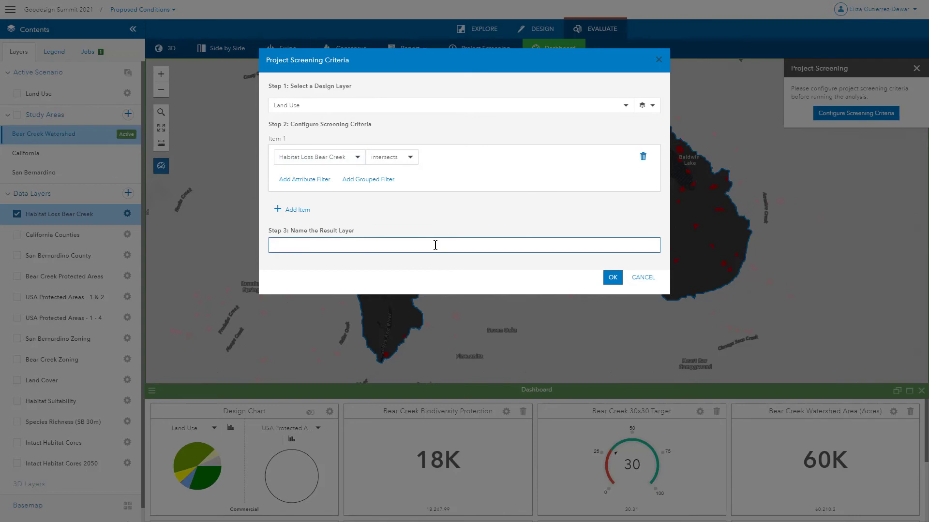
text(Habita)
text(t los)
text(Los)
text(s)
click(612, 277)
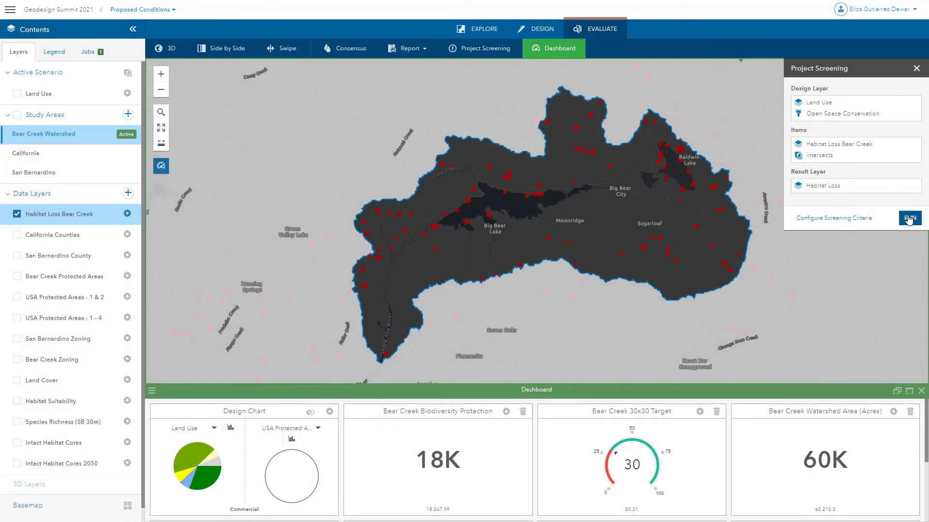
Step: Run the project screening, and show the Land Use layer in place of Habitat Loss Bear Creek
click(908, 219)
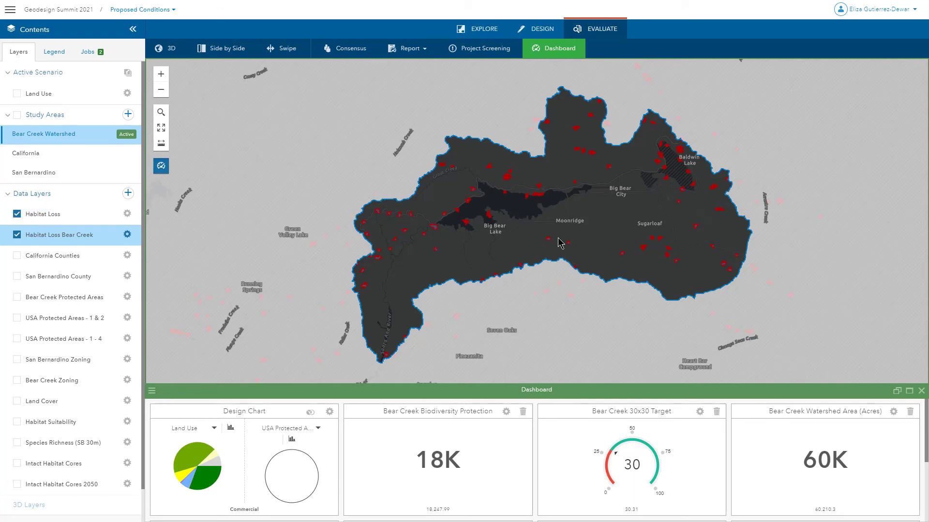
click(94, 241)
click(73, 94)
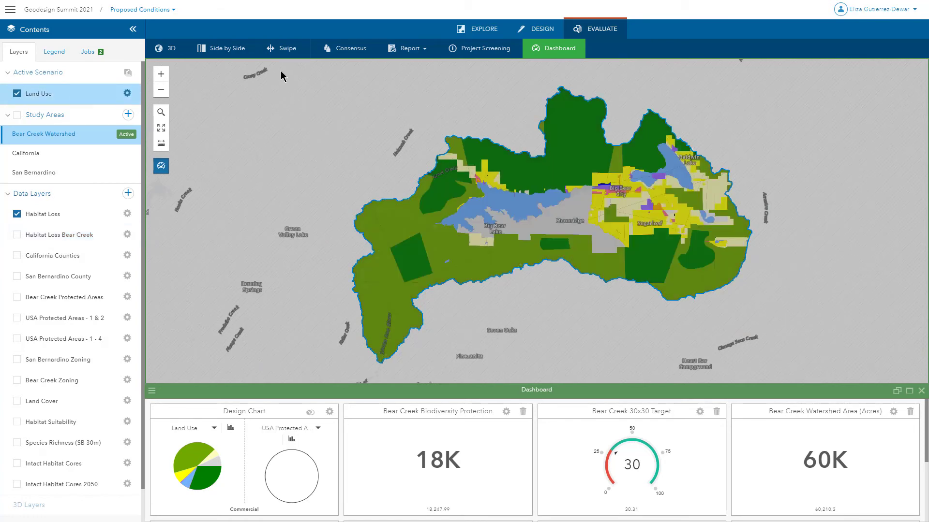
Step: Return to design mode and set the Land Use layer's transparency to about 75%
click(542, 29)
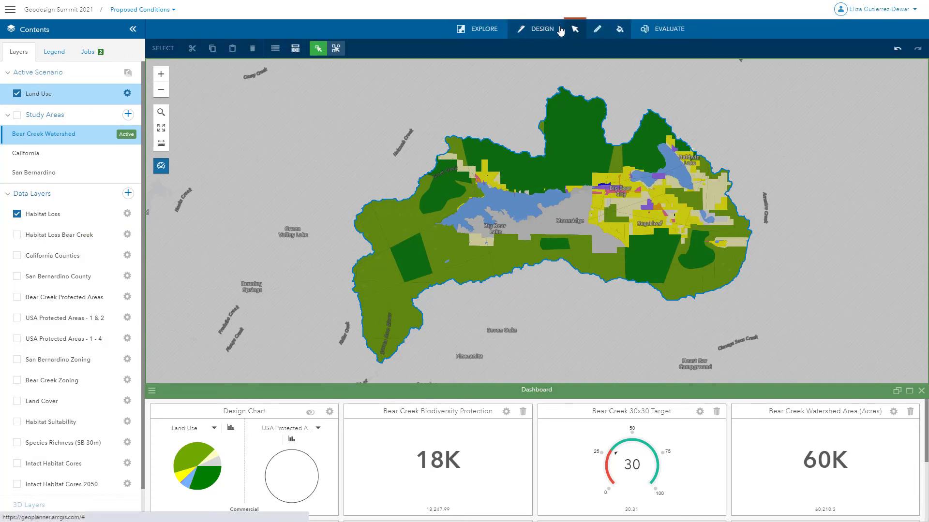
mouse_move(79, 150)
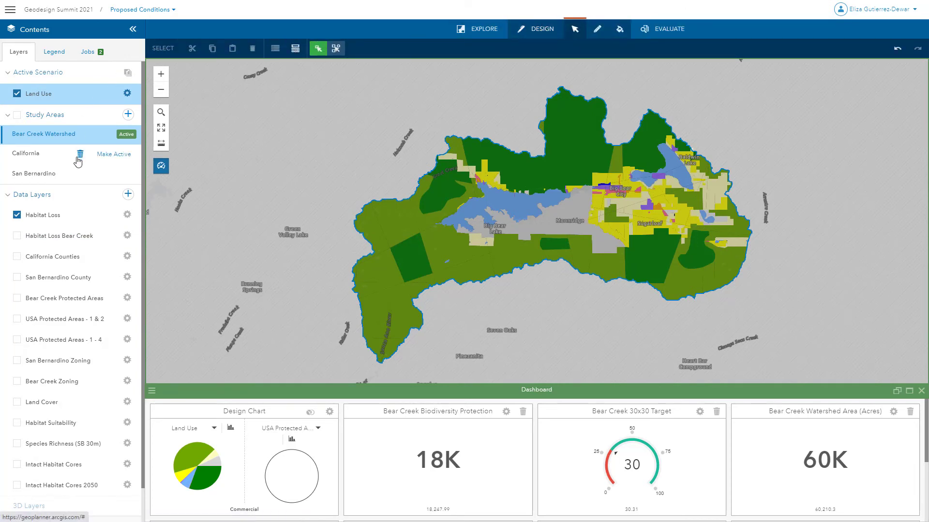
click(126, 93)
mouse_move(186, 113)
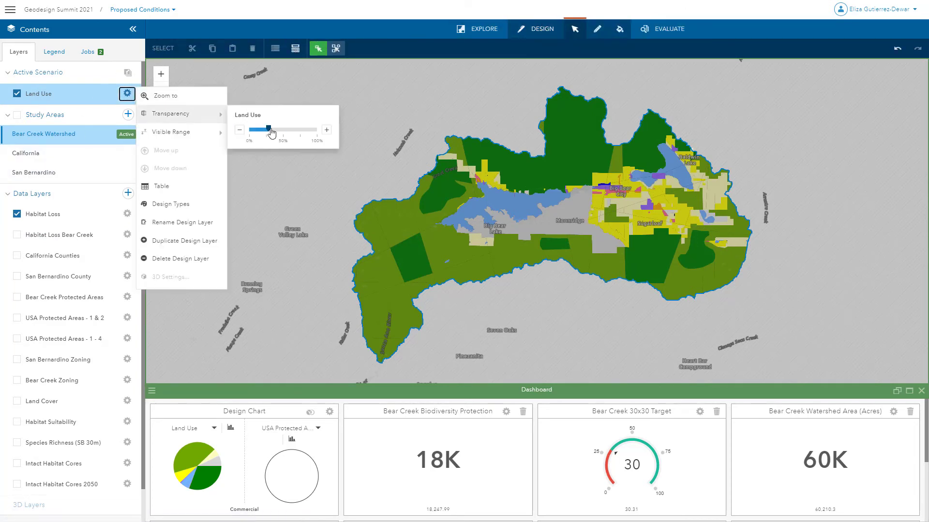
drag(269, 130, 301, 129)
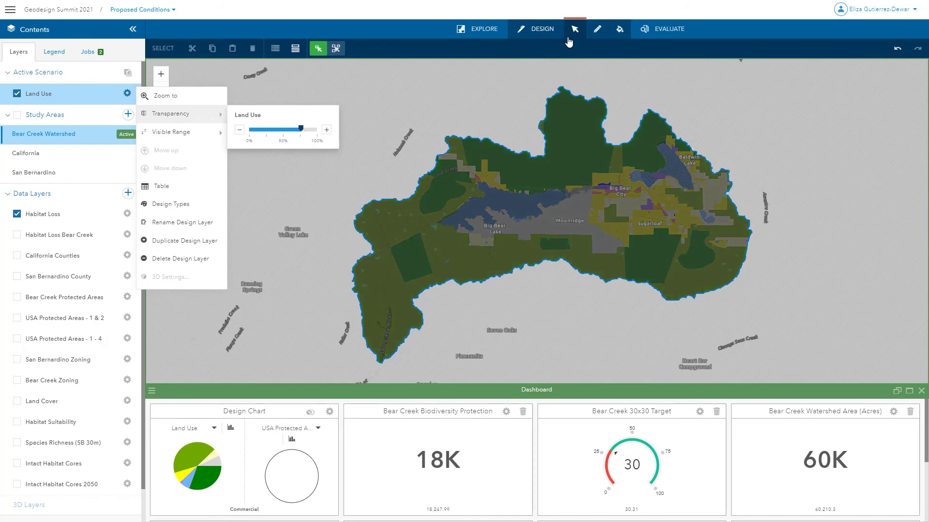
Step: Draw freehand Biodiversity Protections areas over the northwestern and southwestern watershed and a small one southwest of Big Bear Lake, and close the Symbol Palette
click(597, 30)
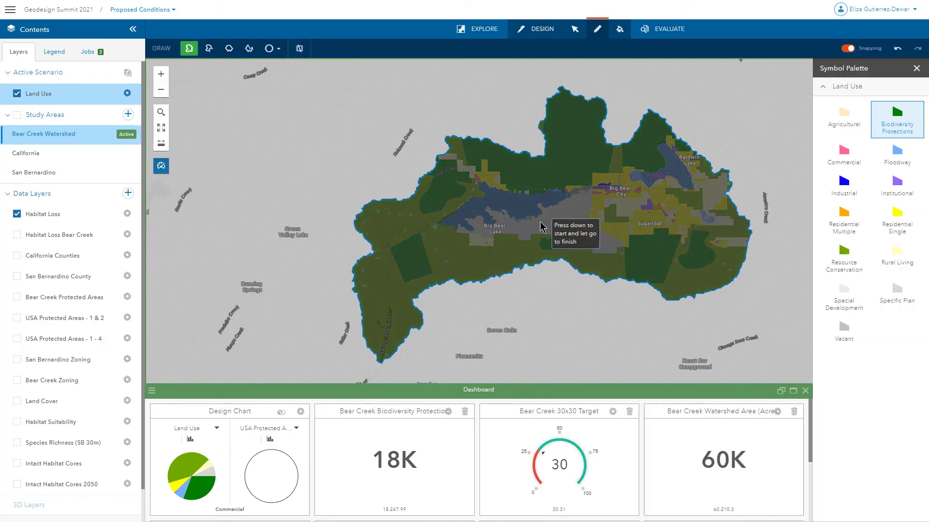
mouse_move(441, 227)
mouse_down()
mouse_move(395, 208)
mouse_move(361, 216)
mouse_move(367, 228)
mouse_move(388, 220)
mouse_move(440, 234)
mouse_move(383, 244)
mouse_move(364, 265)
mouse_move(366, 284)
mouse_move(396, 250)
mouse_up()
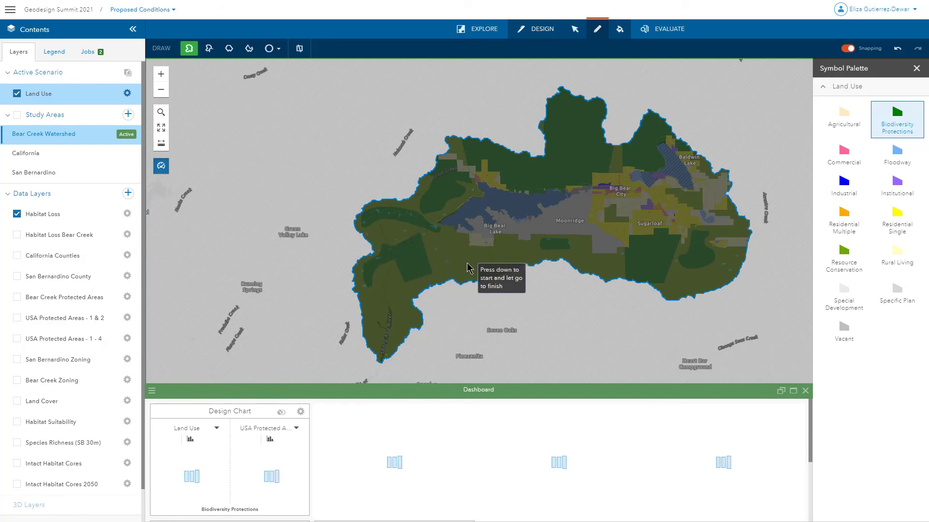
mouse_move(454, 263)
mouse_down()
mouse_move(440, 259)
mouse_move(458, 269)
mouse_up()
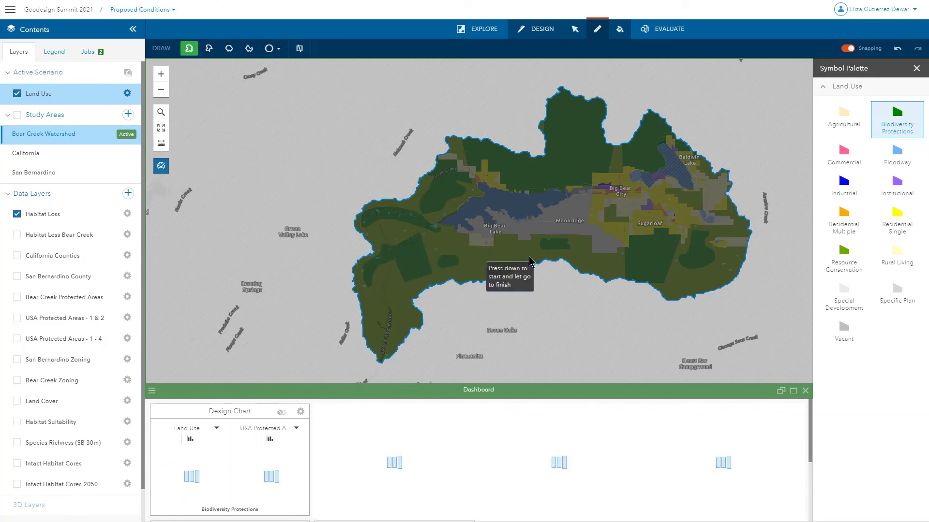
click(917, 69)
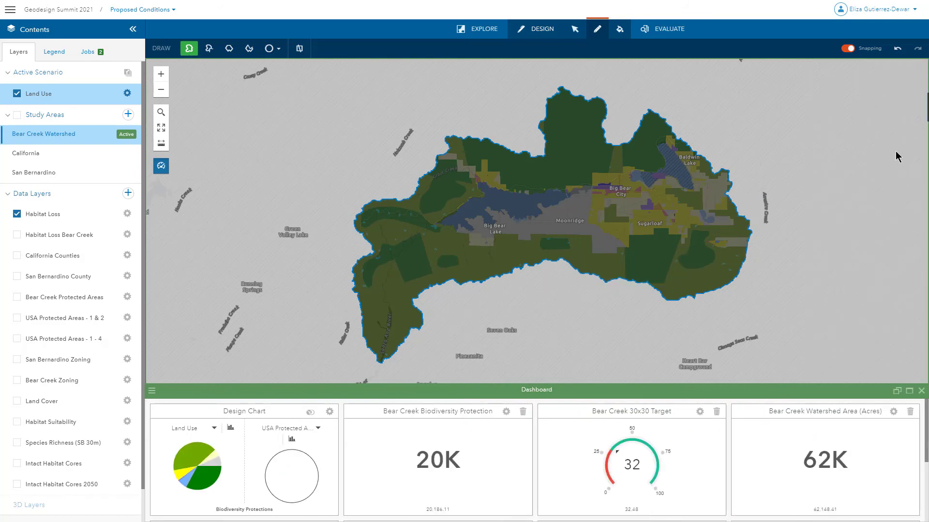